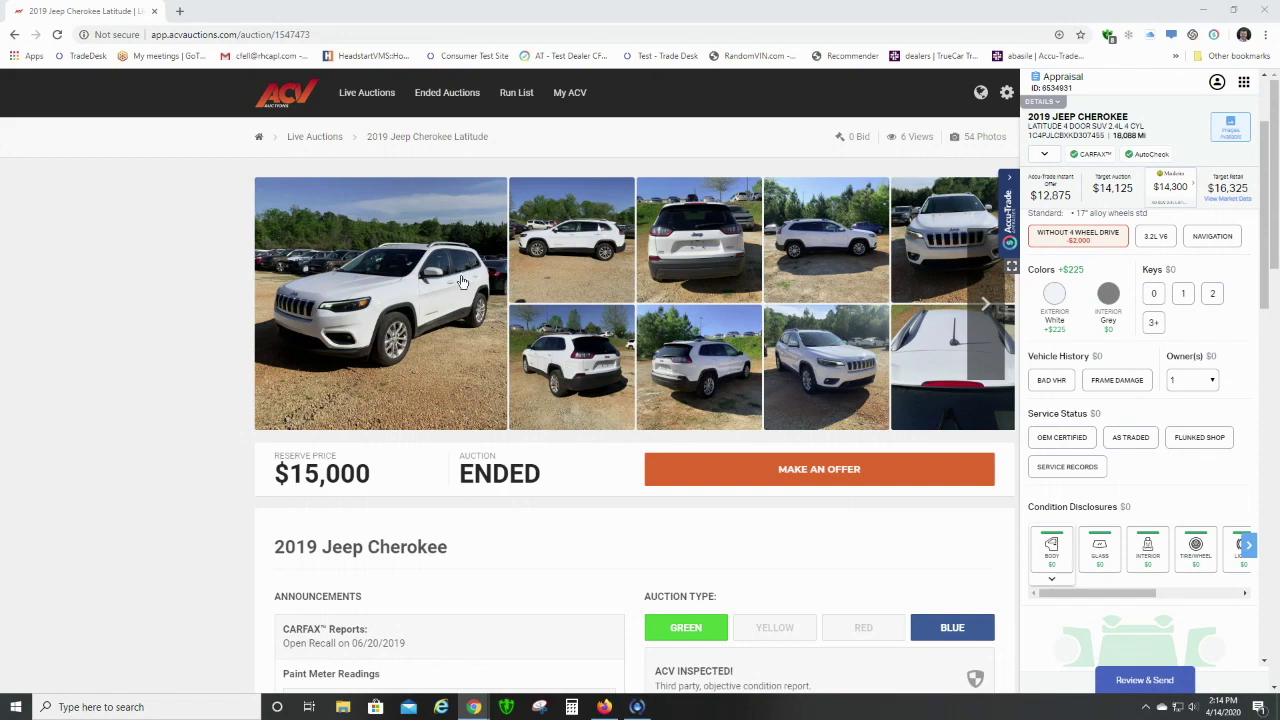
Browse the Jeep Cherokee's photo gallery forward to the interior shots and back to the first photos.
scroll(455, 260, down, 3)
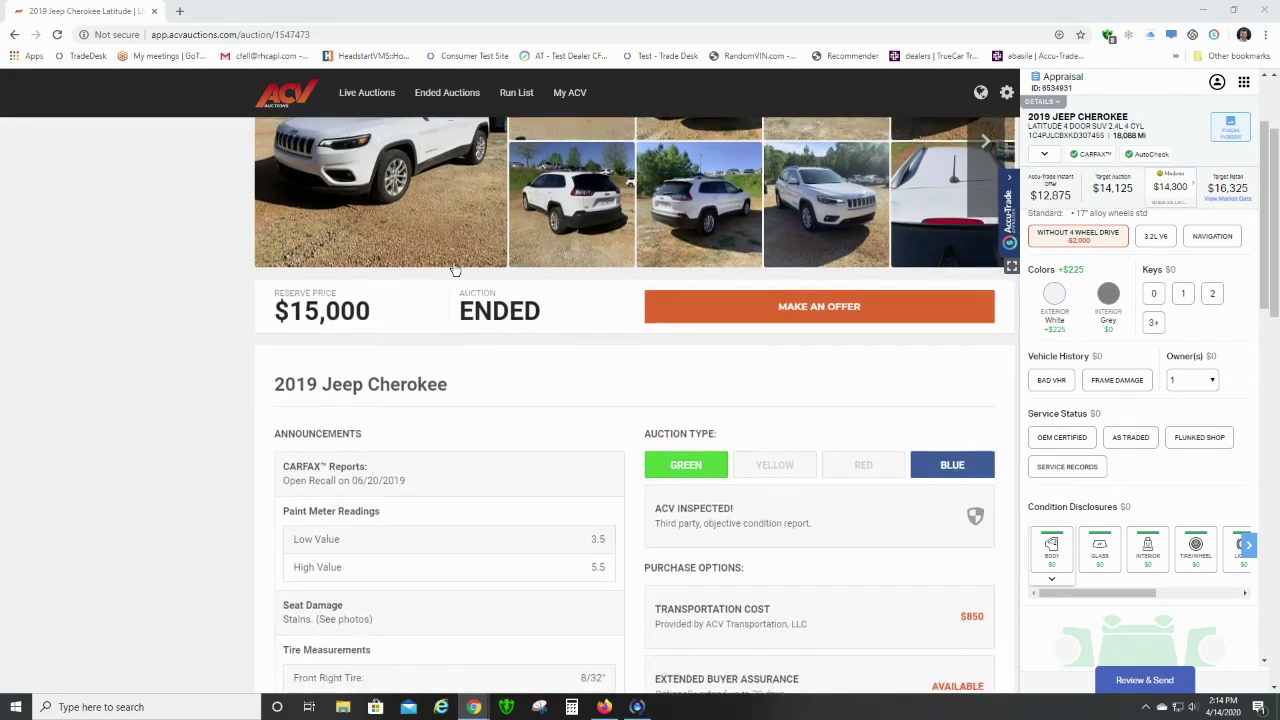
scroll(455, 268, up, 3)
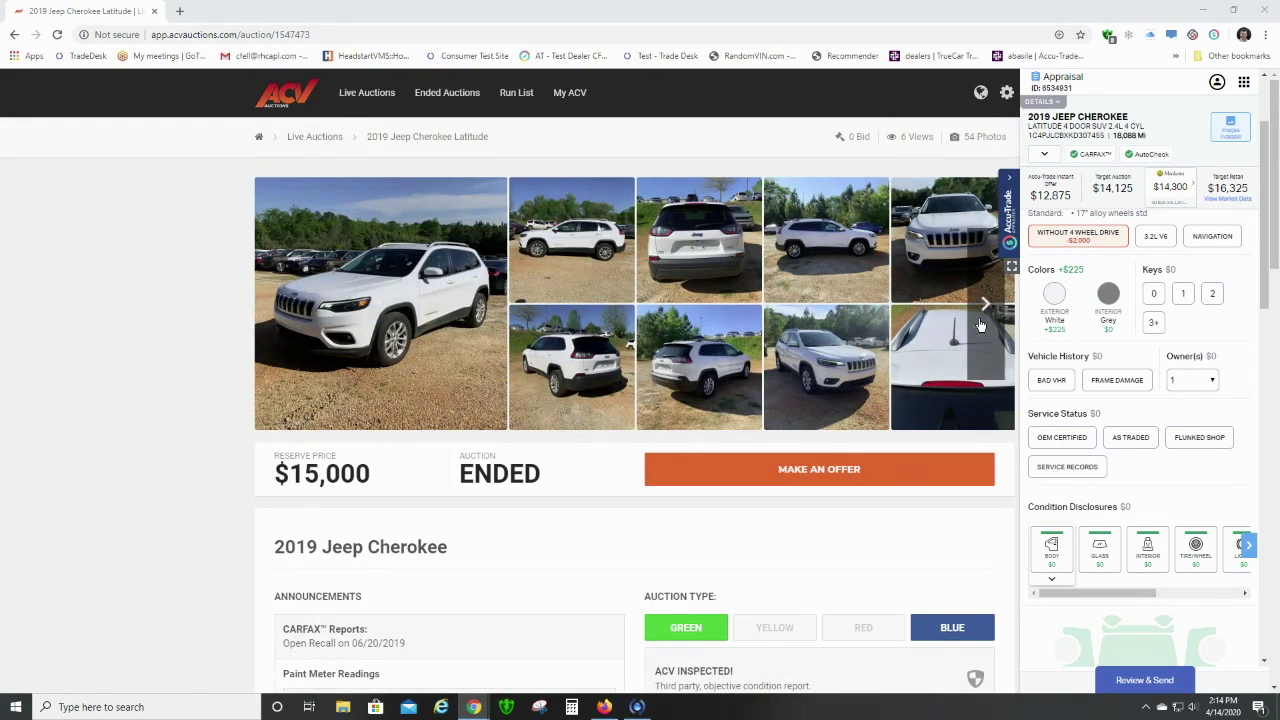
click(983, 305)
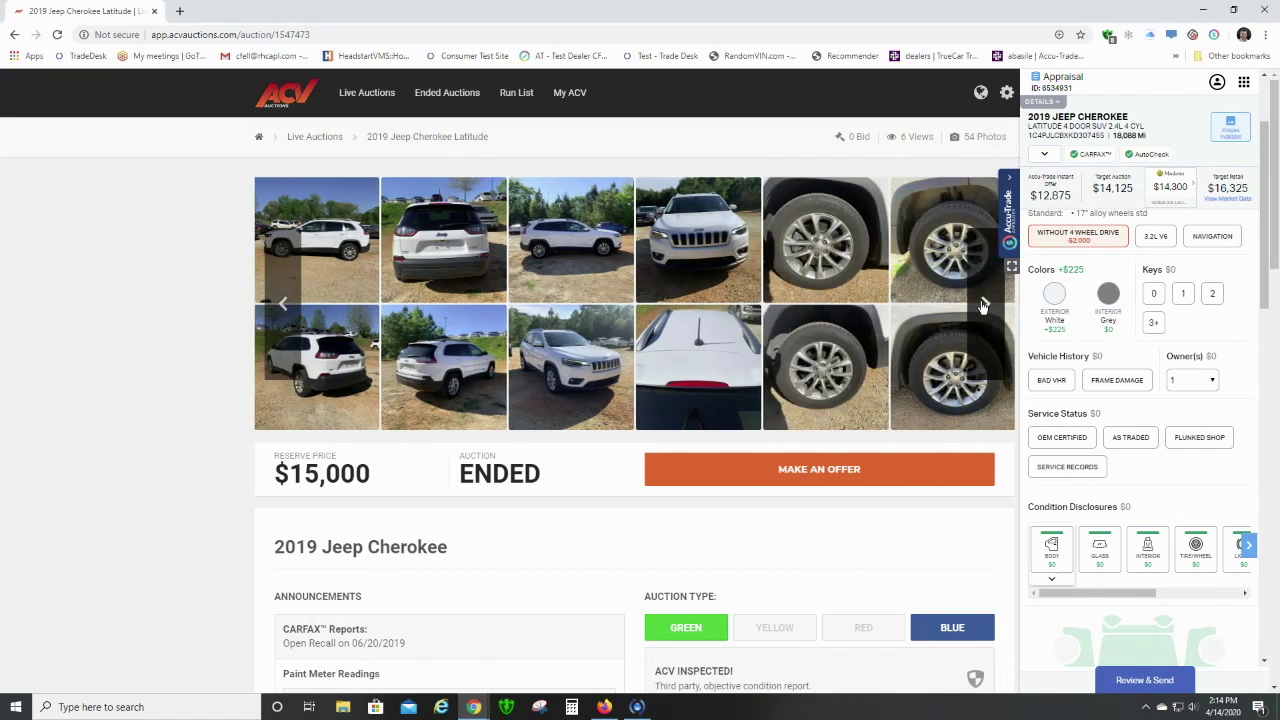
click(983, 305)
click(983, 305)
click(983, 305)
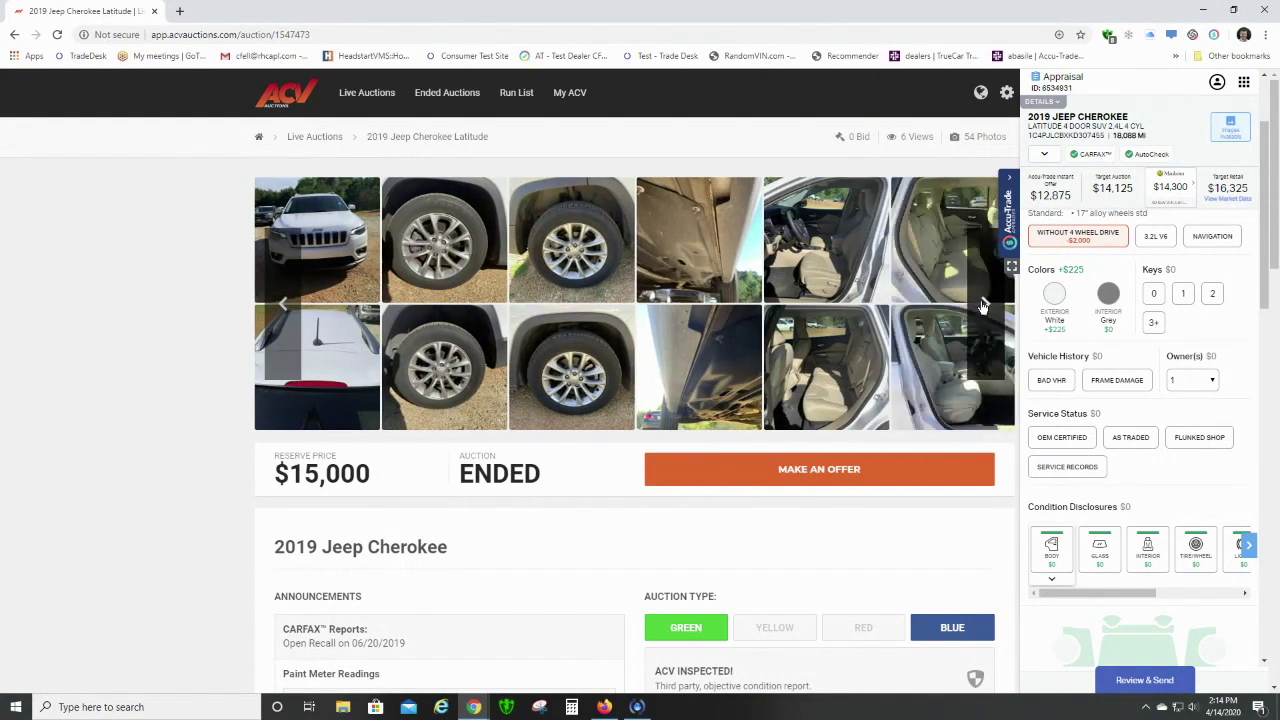
click(290, 321)
click(289, 319)
click(288, 318)
click(288, 318)
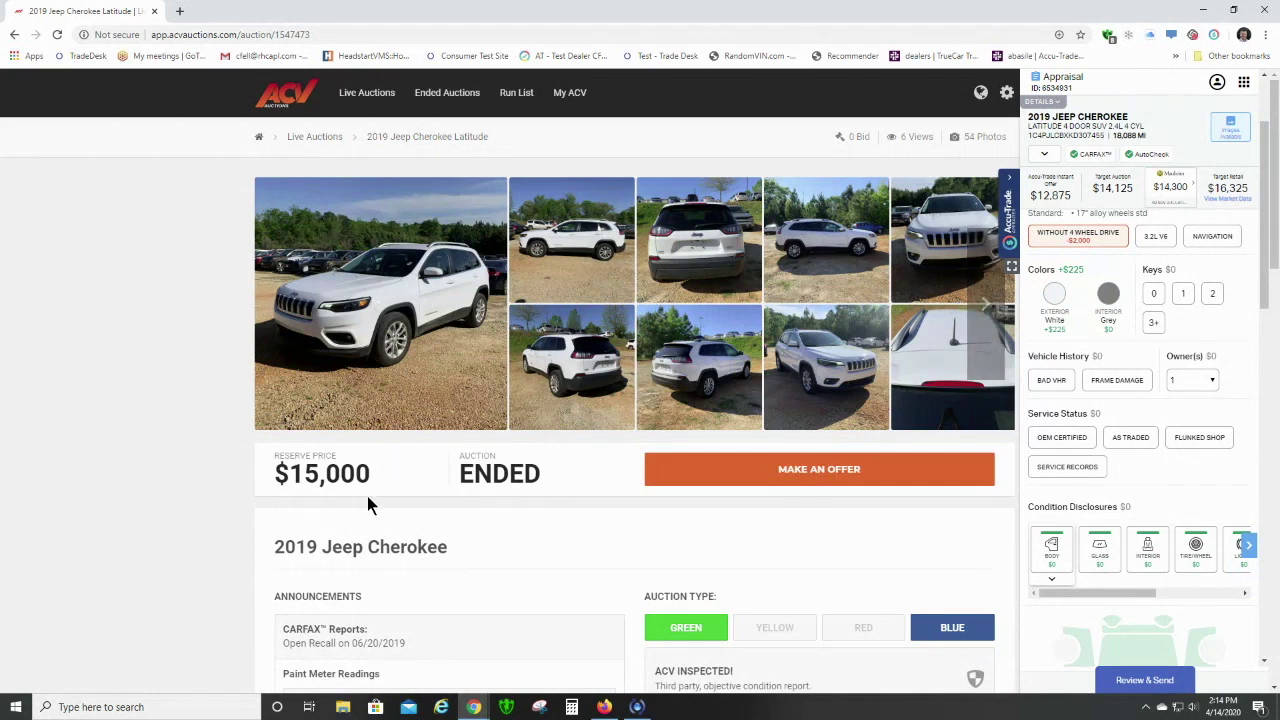
Switch the Jeep's appraisal interior colour from Grey to Beige ($0), keeping exterior White.
scroll(376, 520, down, 1)
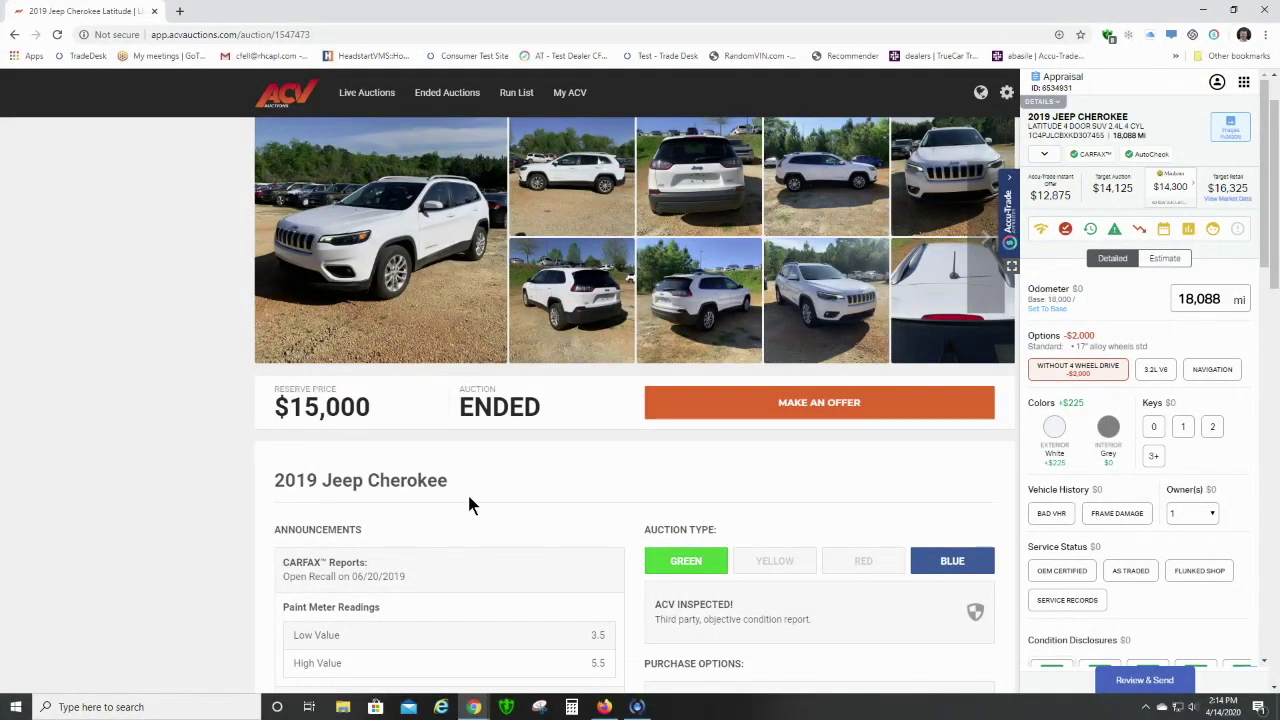
scroll(372, 554, down, 4)
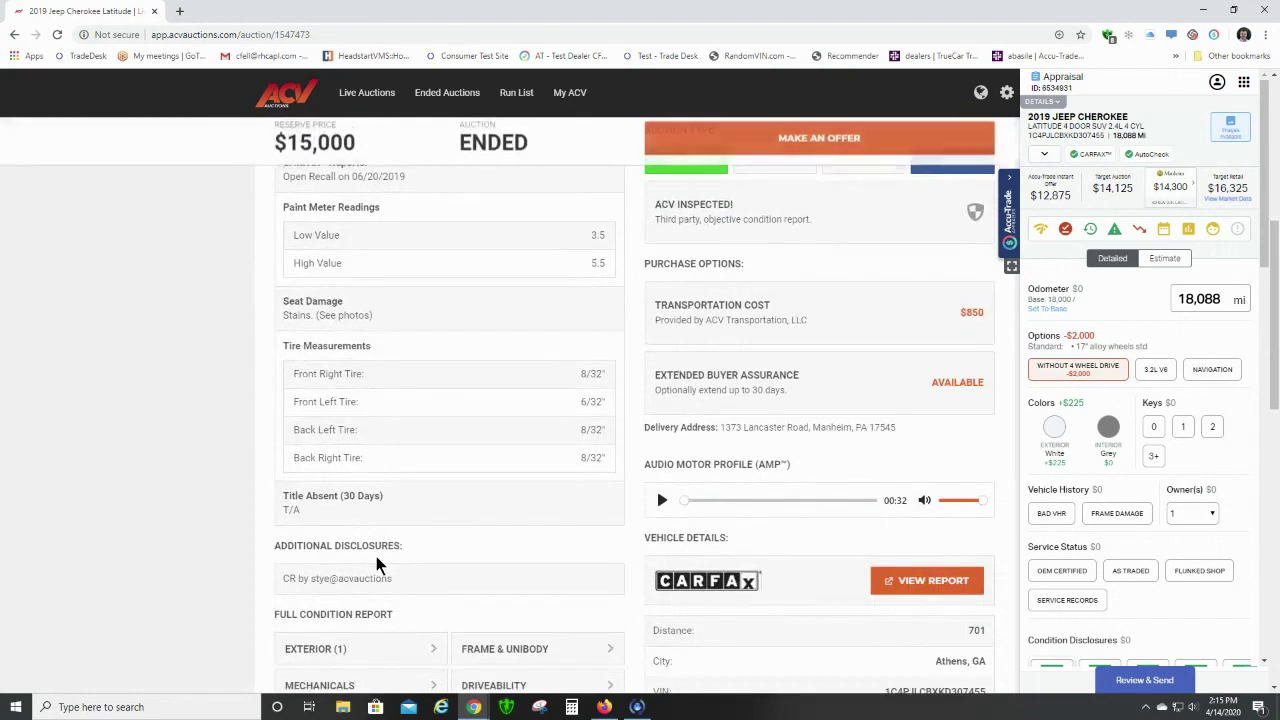
scroll(376, 560, down, 2)
scroll(376, 558, up, 1)
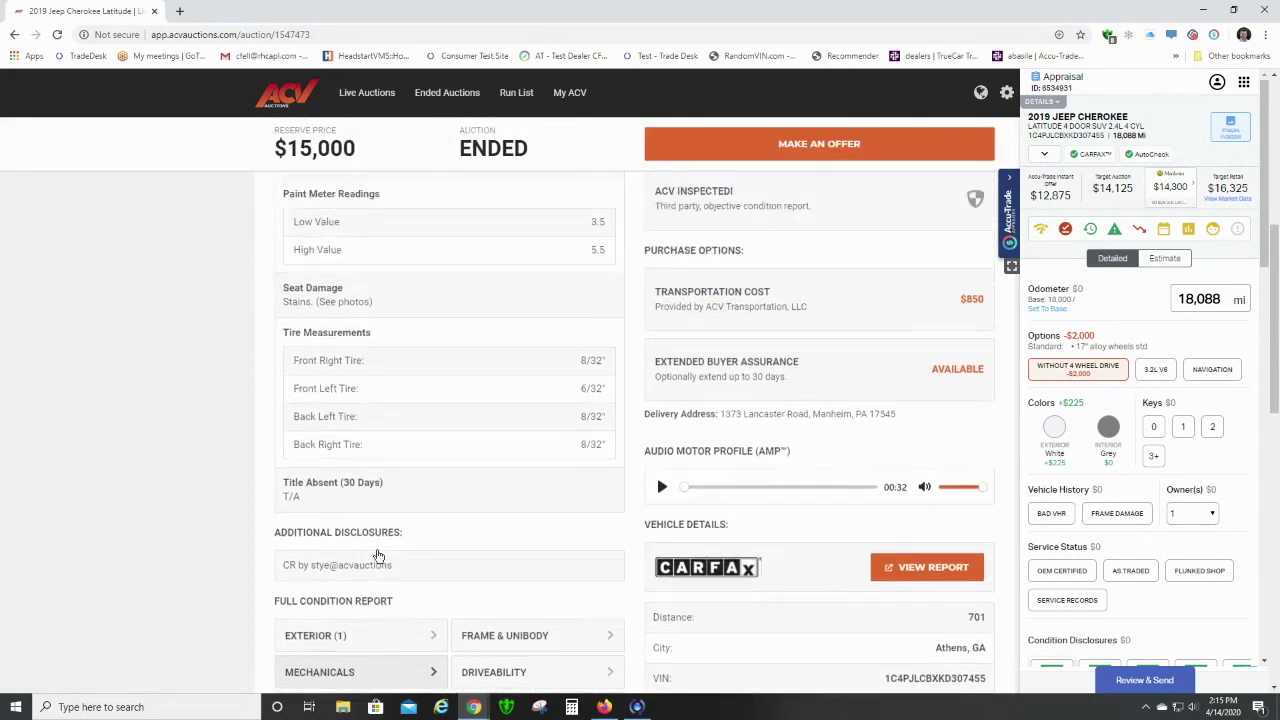
scroll(377, 555, up, 1)
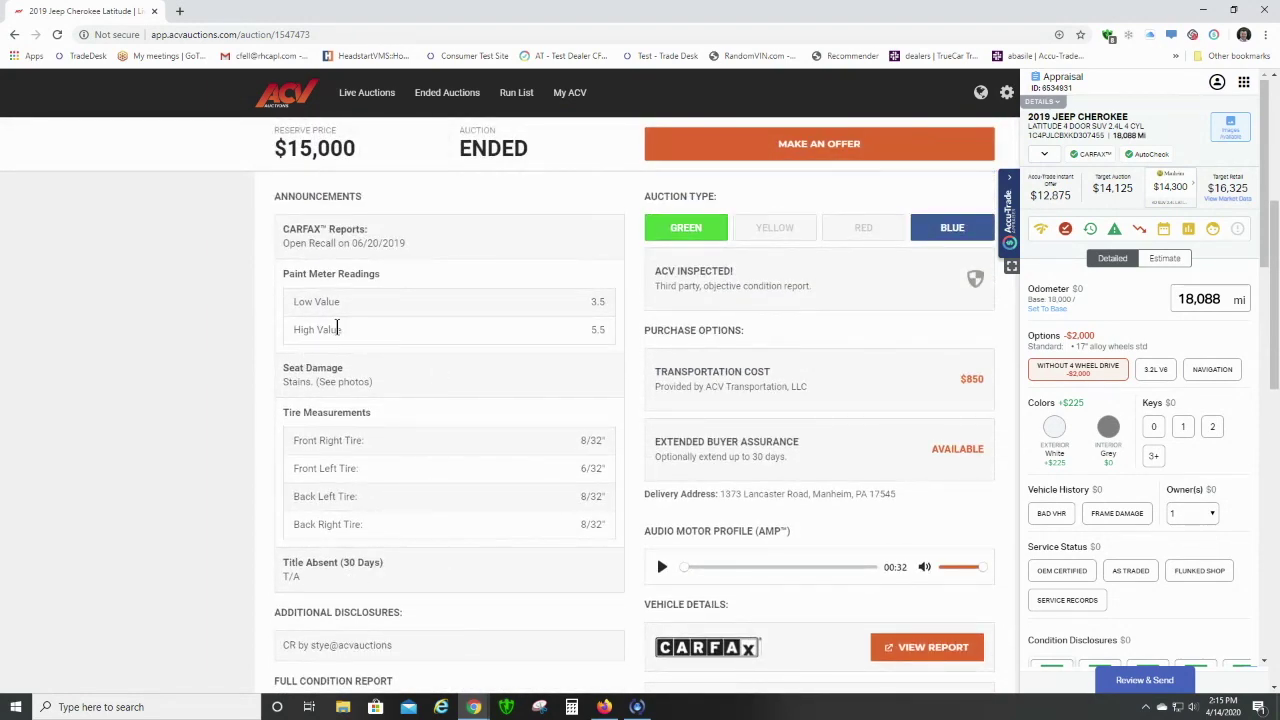
scroll(523, 317, up, 3)
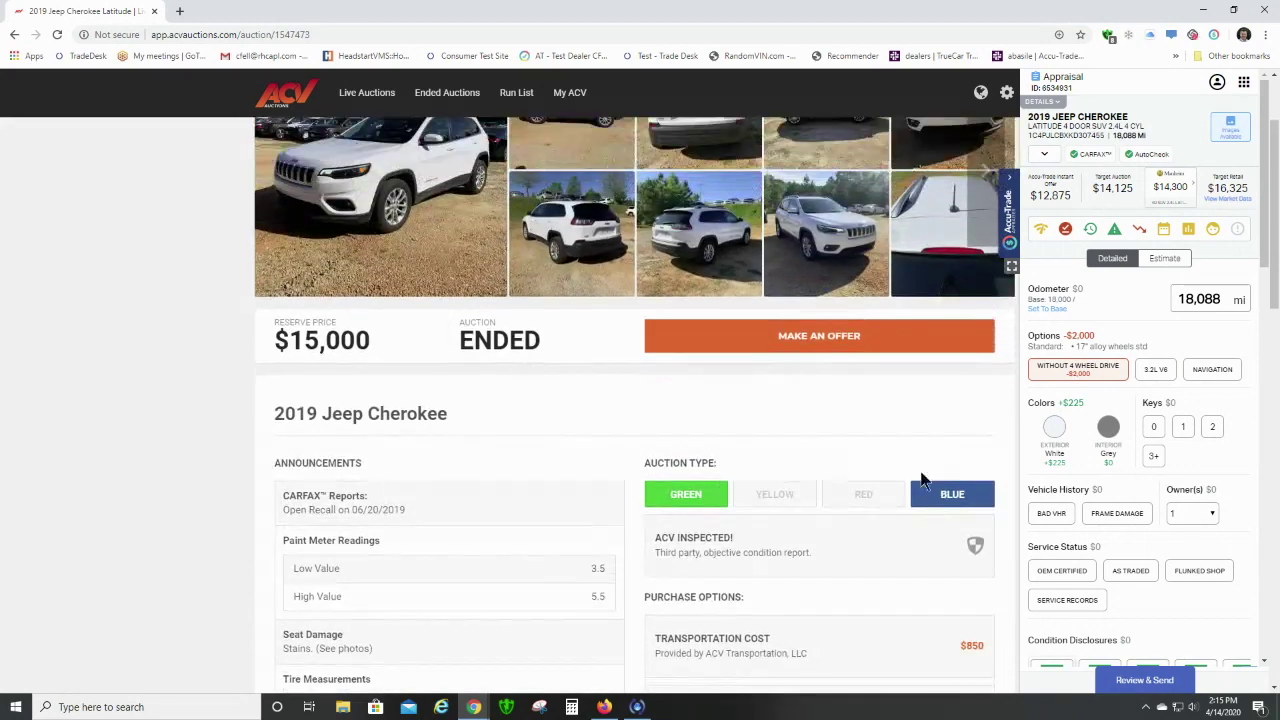
click(1107, 436)
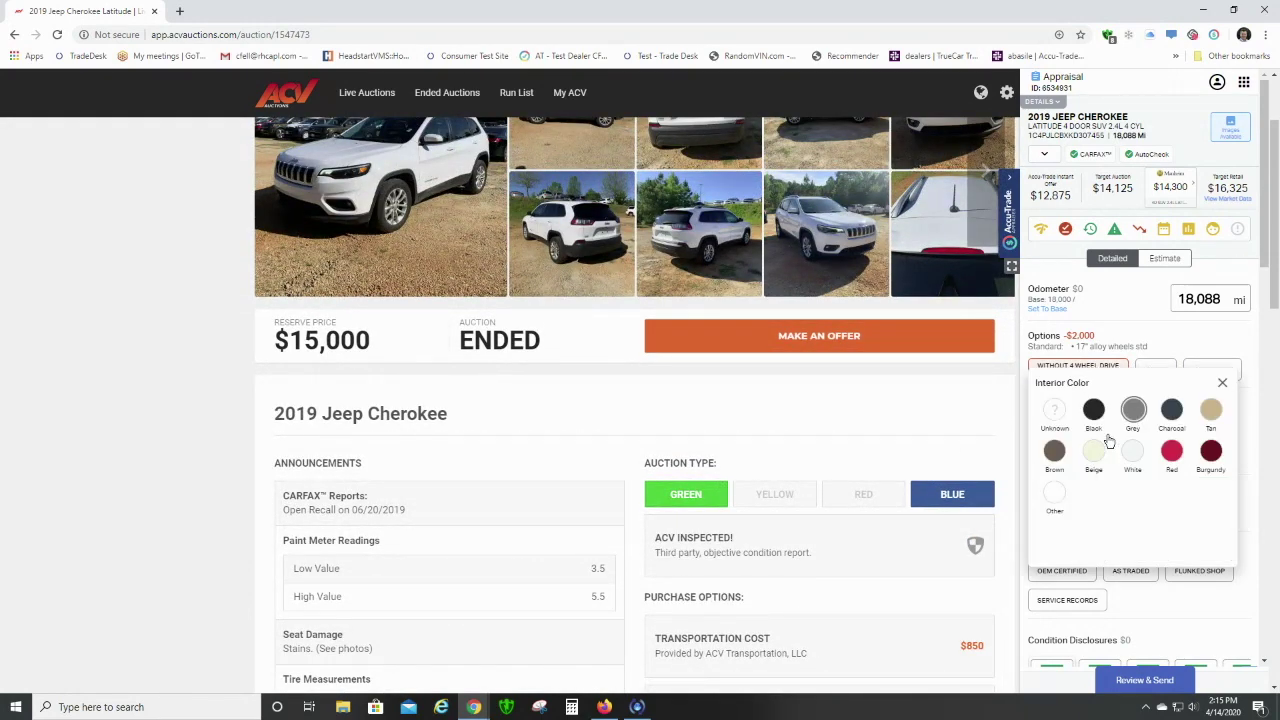
click(1094, 454)
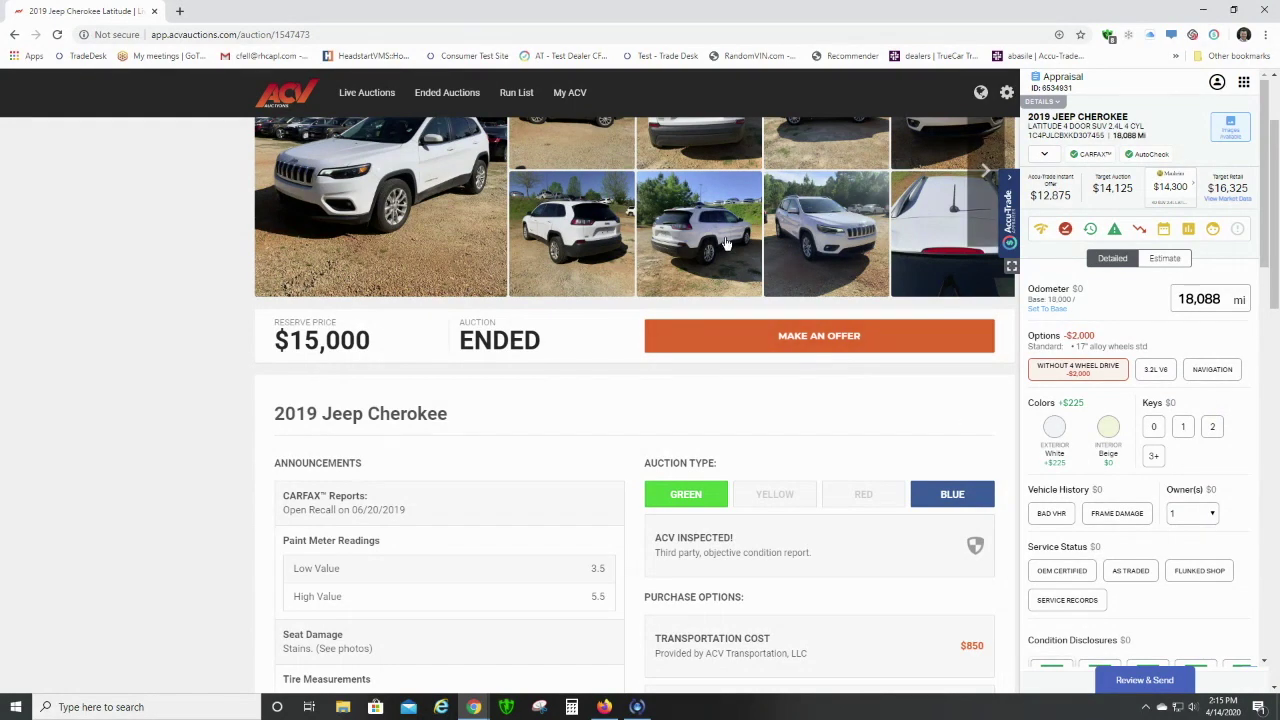
scroll(720, 250, up, 2)
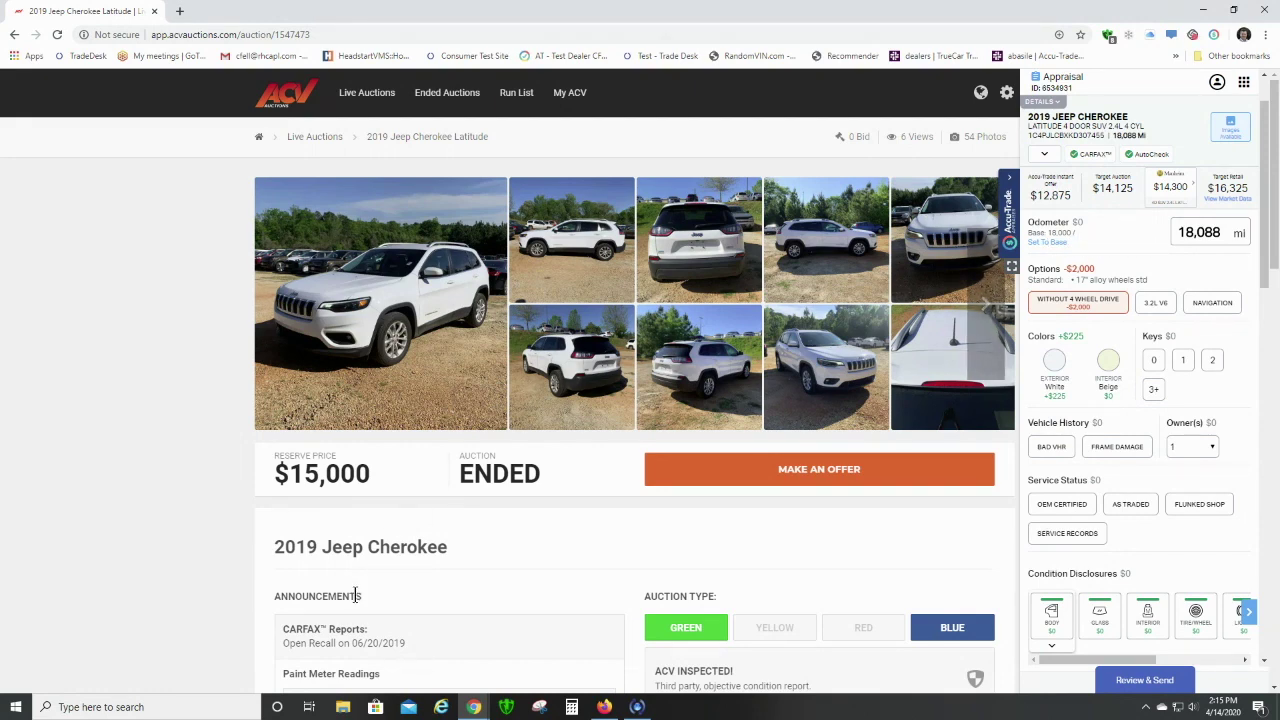
scroll(736, 612, down, 4)
scroll(736, 612, down, 3)
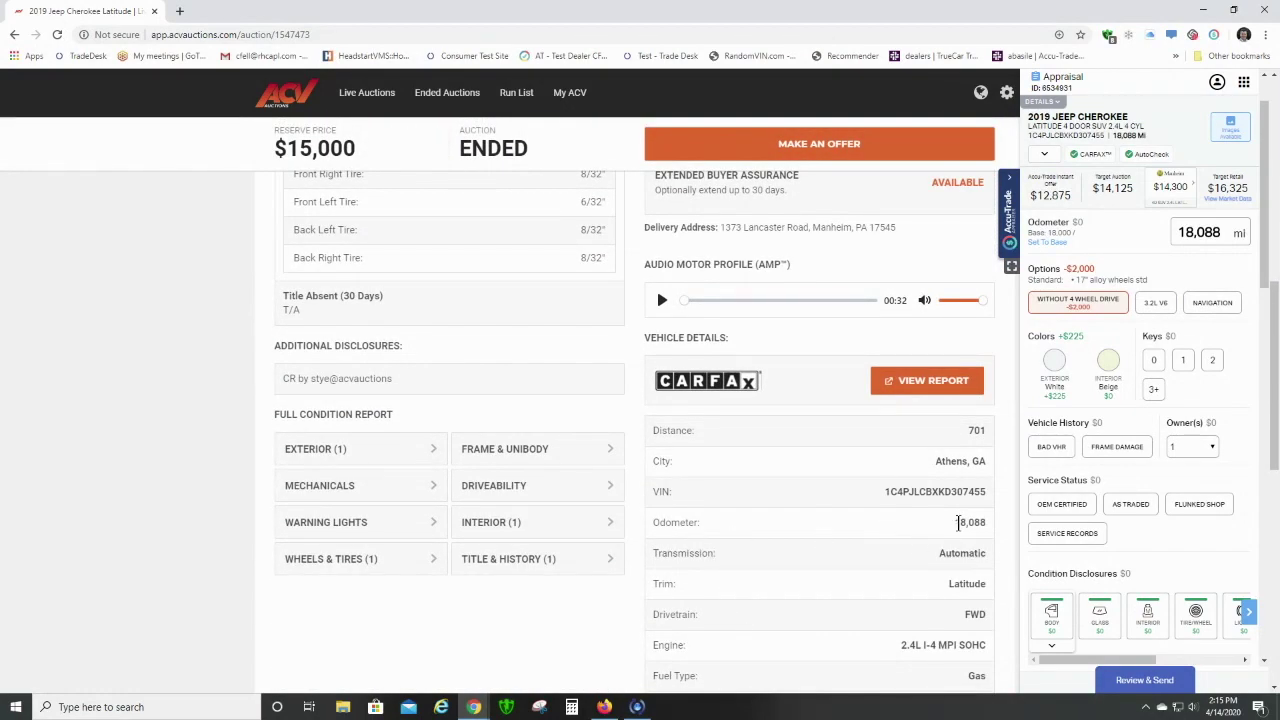
scroll(866, 520, up, 5)
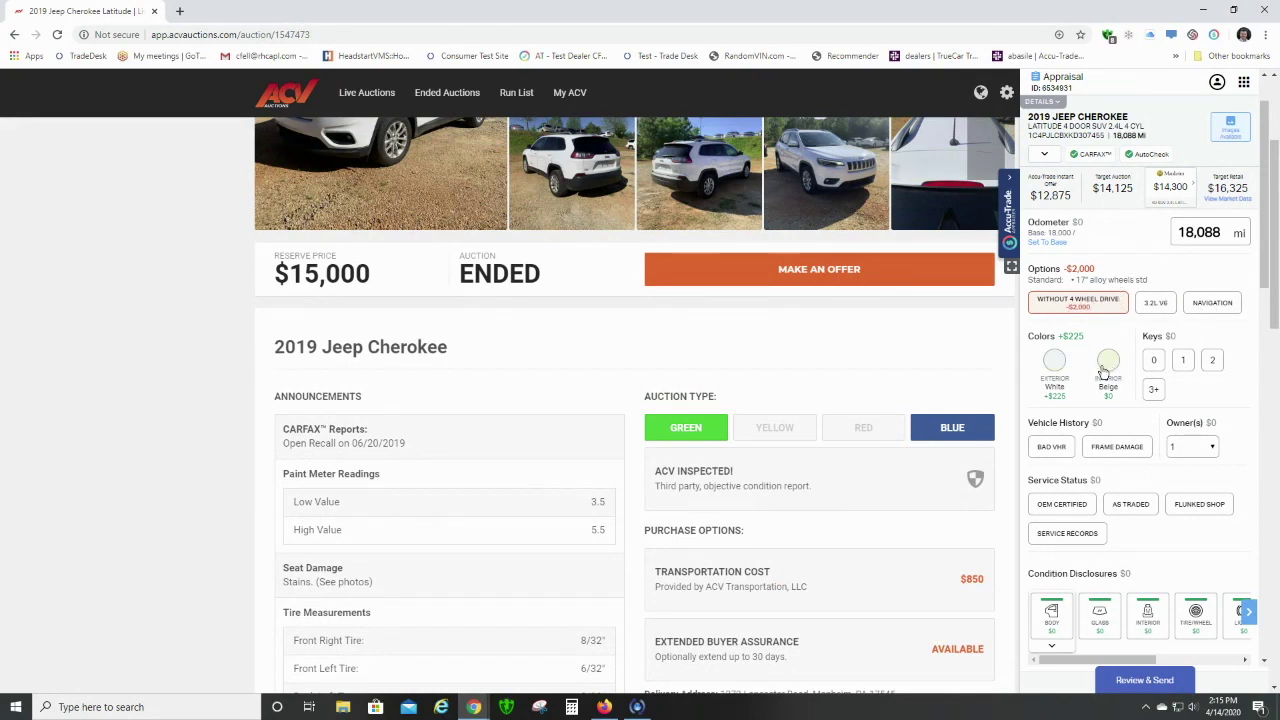
scroll(405, 450, down, 1)
scroll(405, 449, up, 1)
scroll(1065, 521, down, 5)
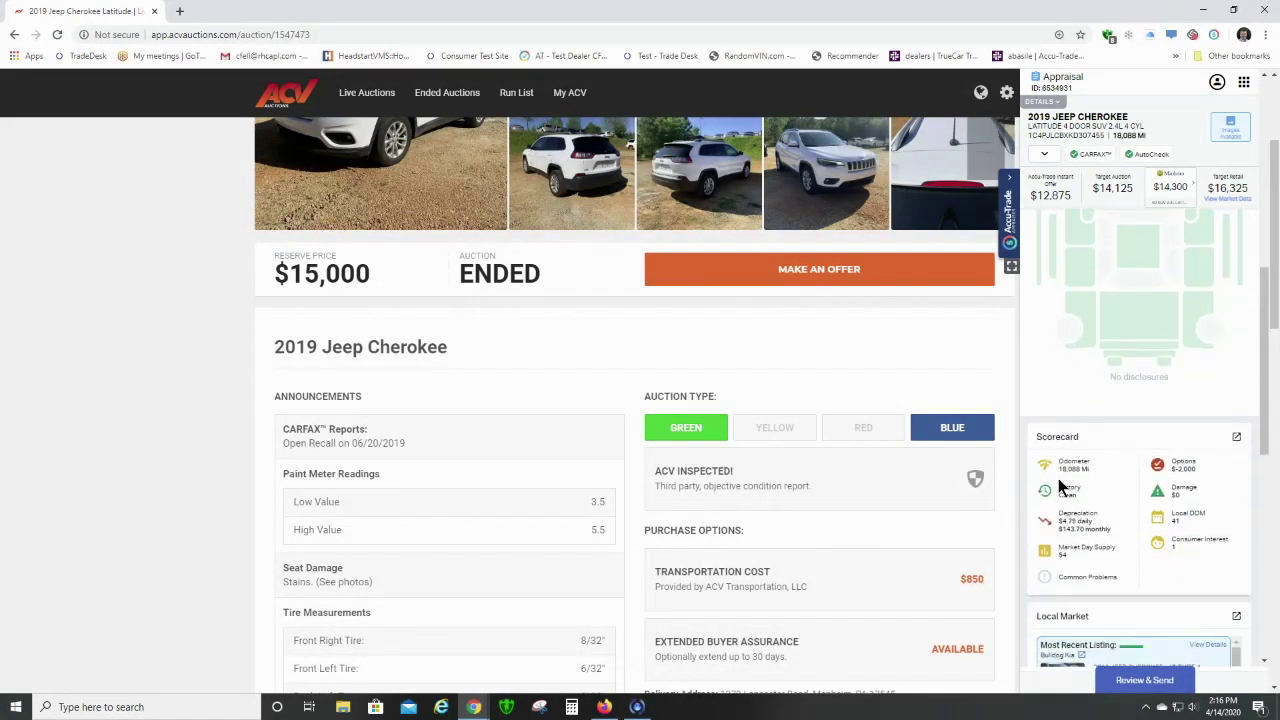
Add a chipped front bumper disclosure (-$150), dropping the instant offer to $12,725.
scroll(1062, 495, down, 2)
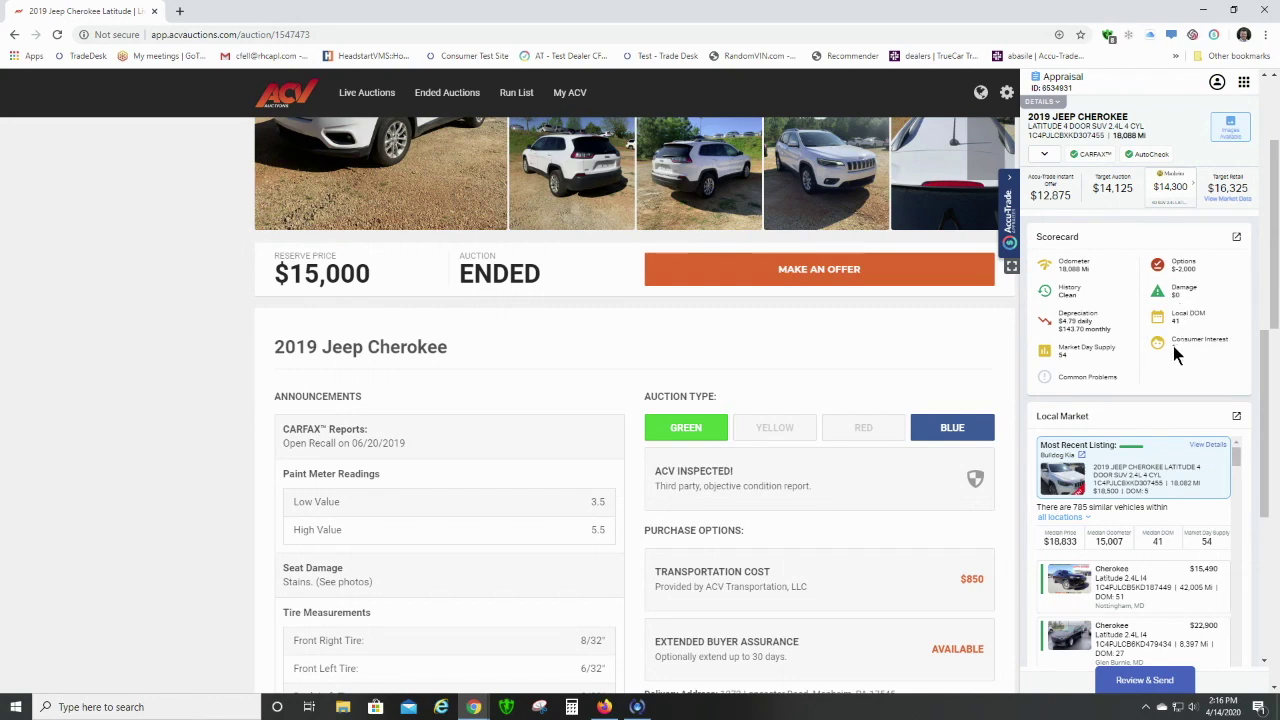
click(1158, 293)
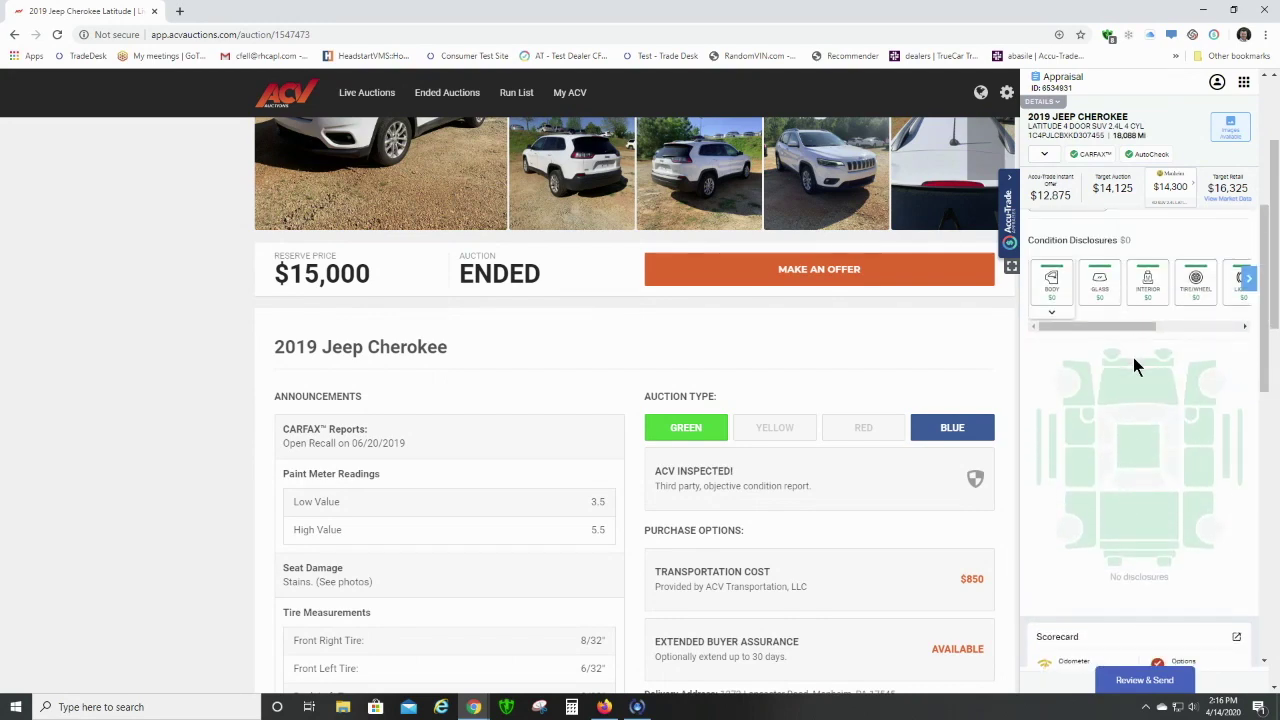
click(1136, 364)
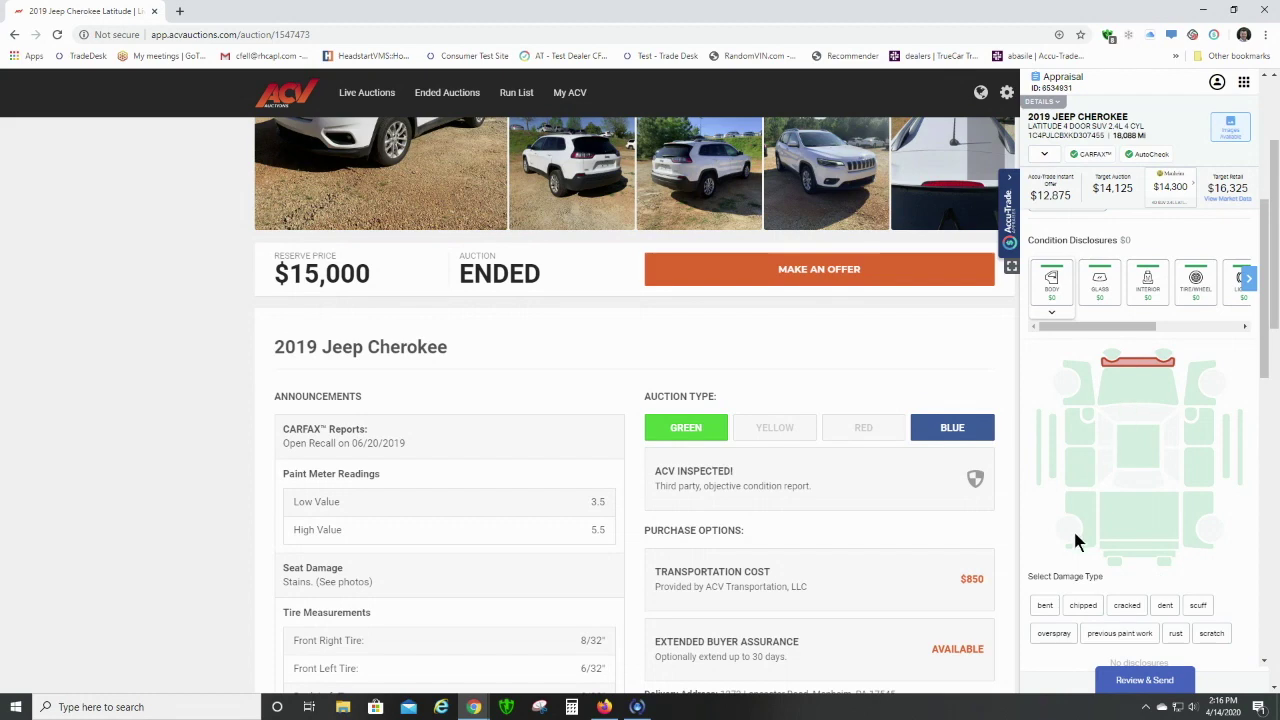
click(1083, 605)
scroll(1082, 590, down, 2)
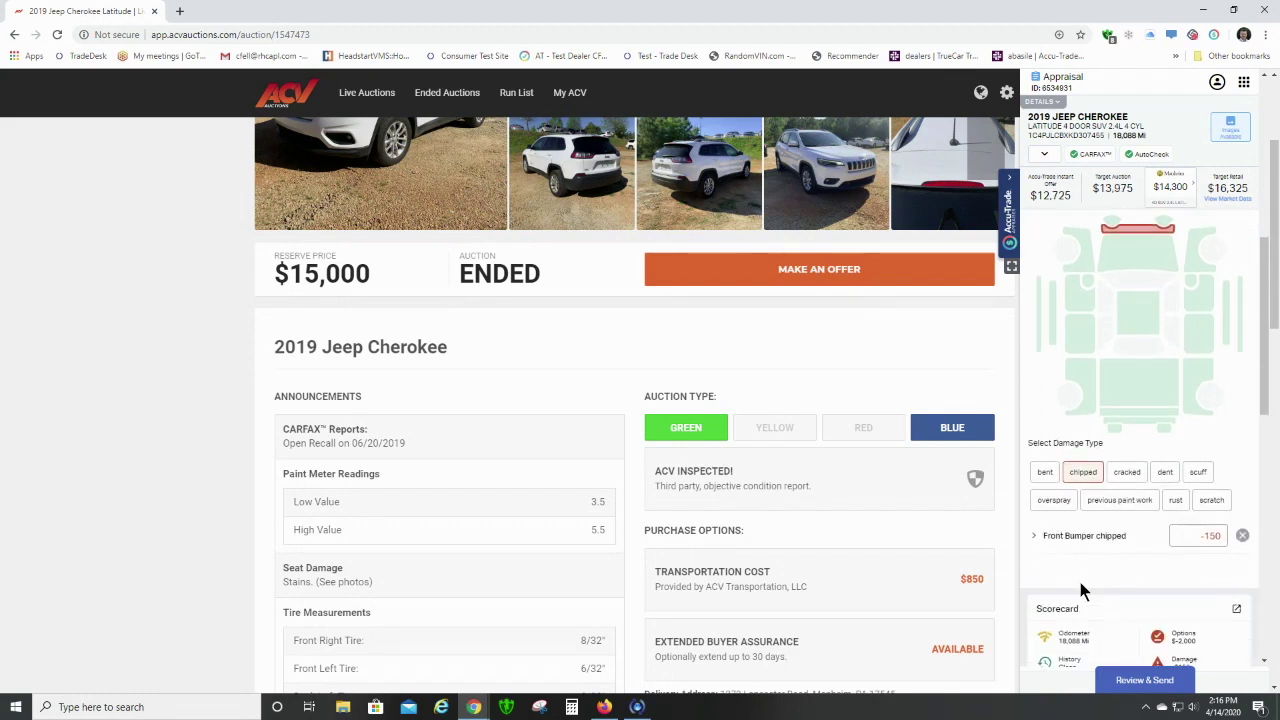
scroll(1147, 505, down, 2)
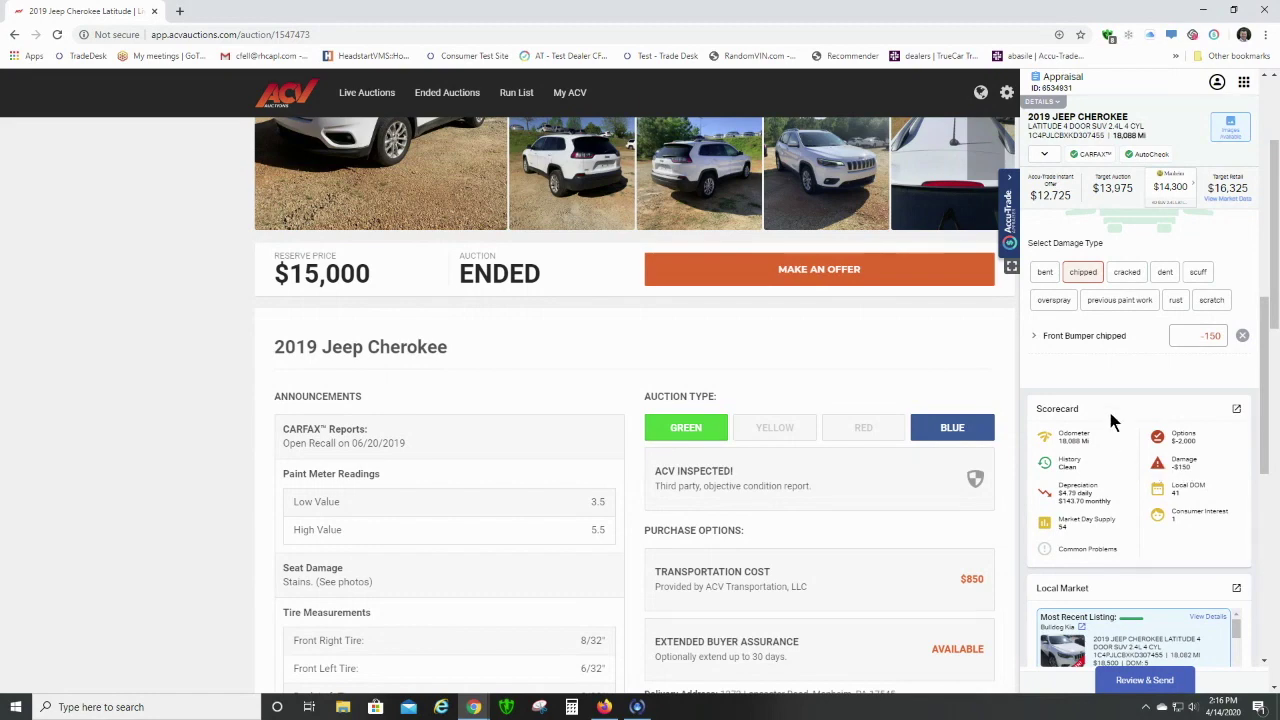
scroll(1072, 292, down, 2)
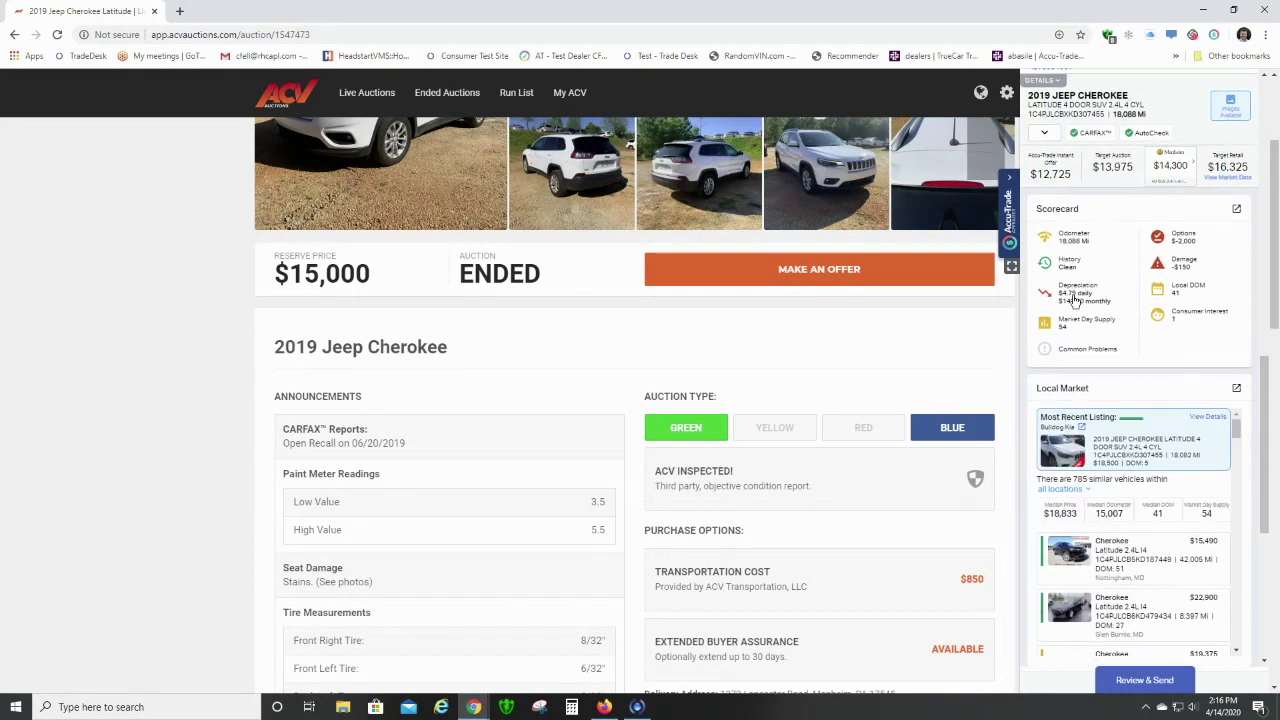
scroll(1072, 297, down, 2)
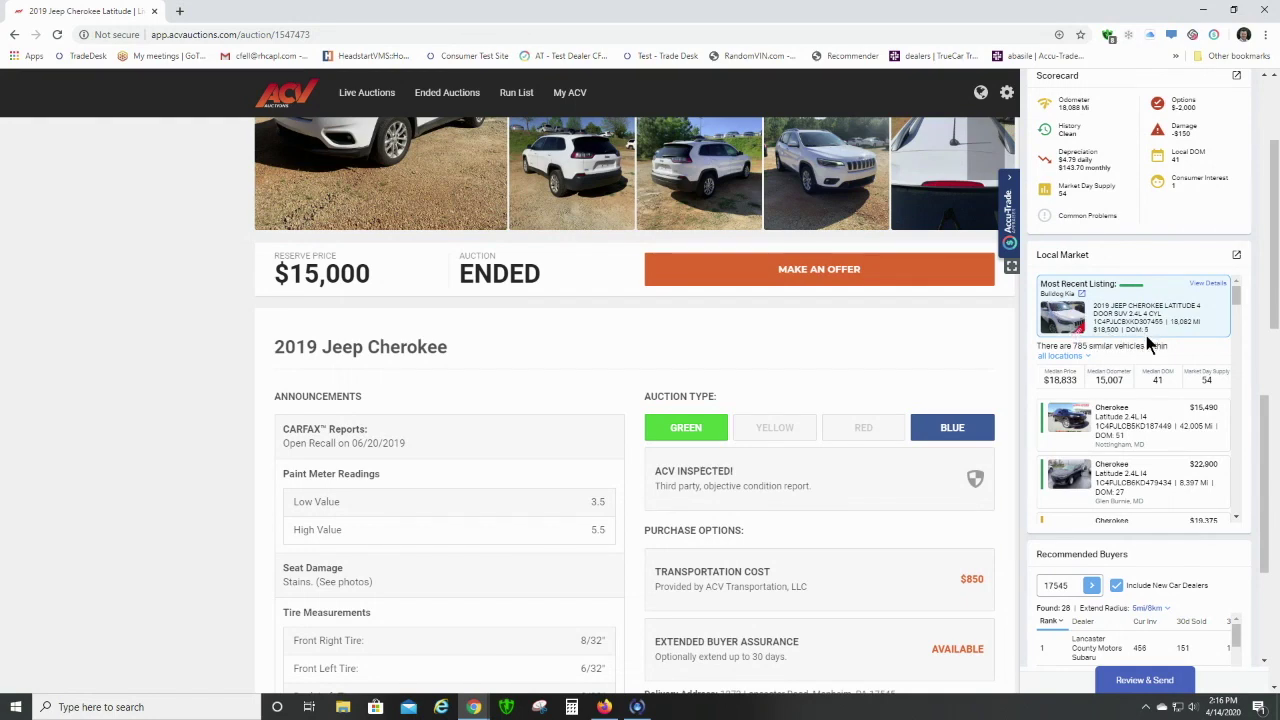
scroll(1140, 435, down, 3)
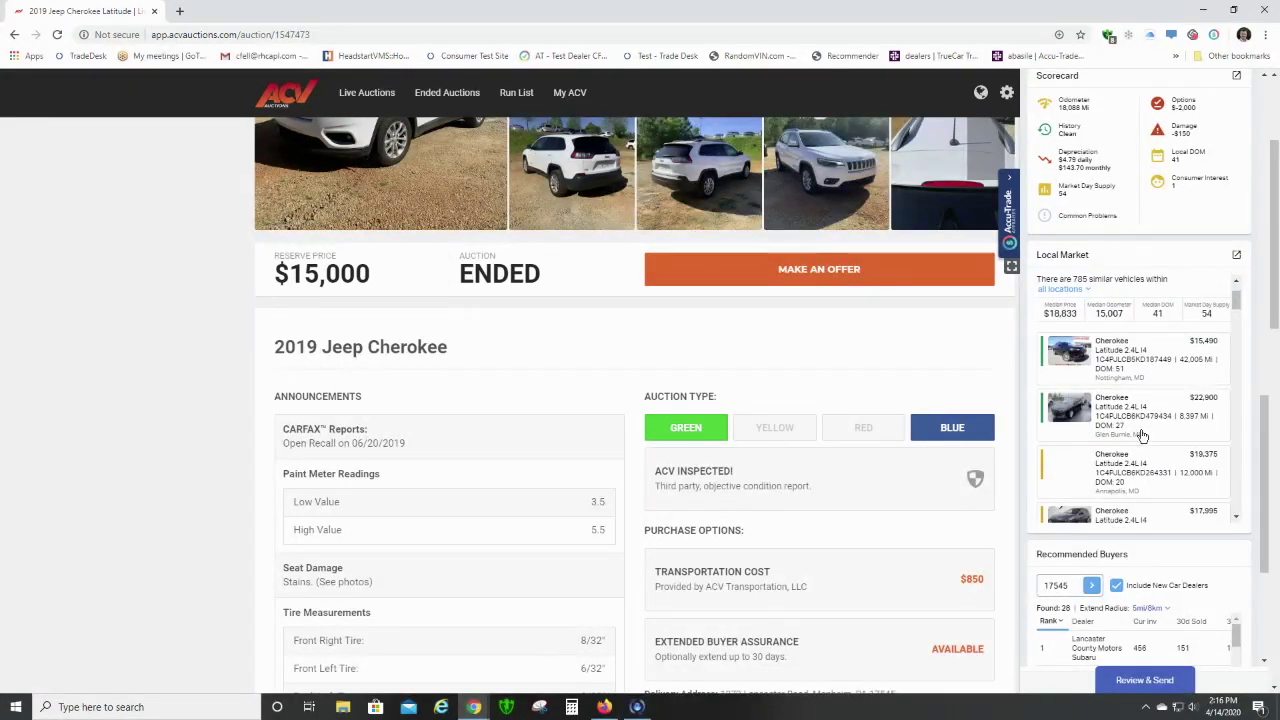
scroll(1141, 433, down, 5)
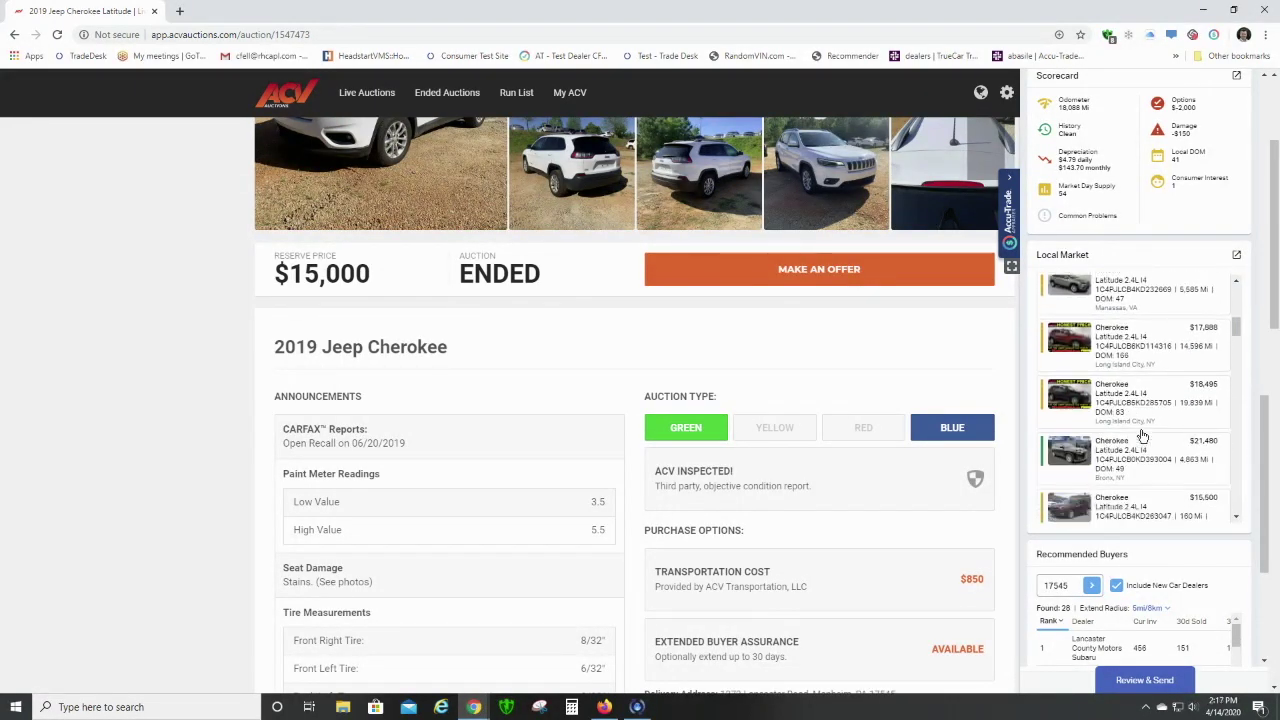
scroll(1143, 436, up, 6)
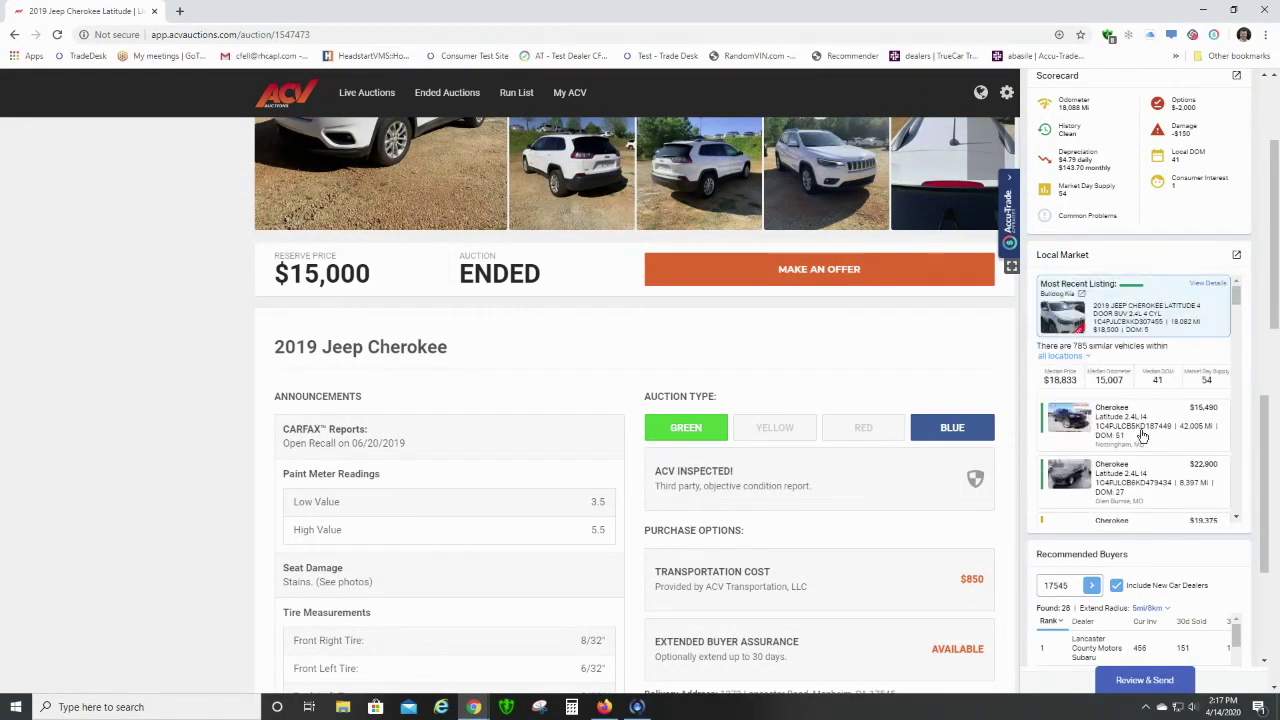
click(1066, 357)
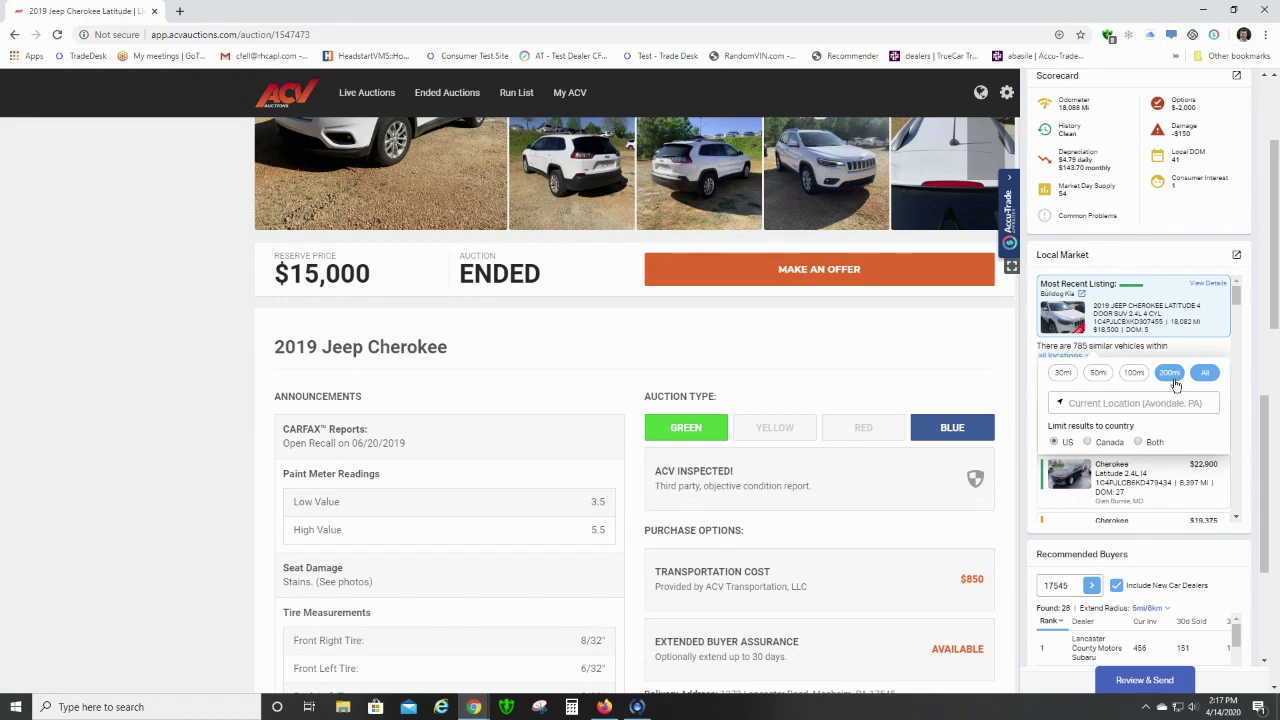
click(1172, 377)
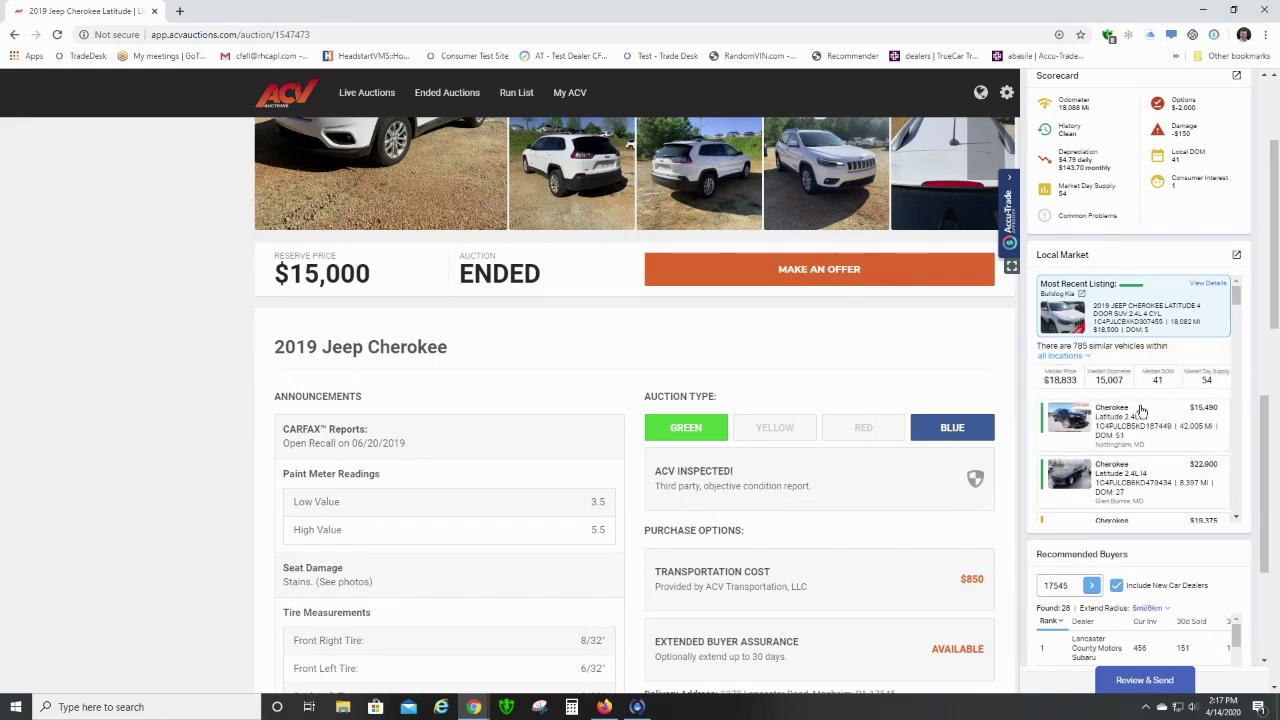
scroll(1141, 411, up, 2)
scroll(1143, 411, up, 2)
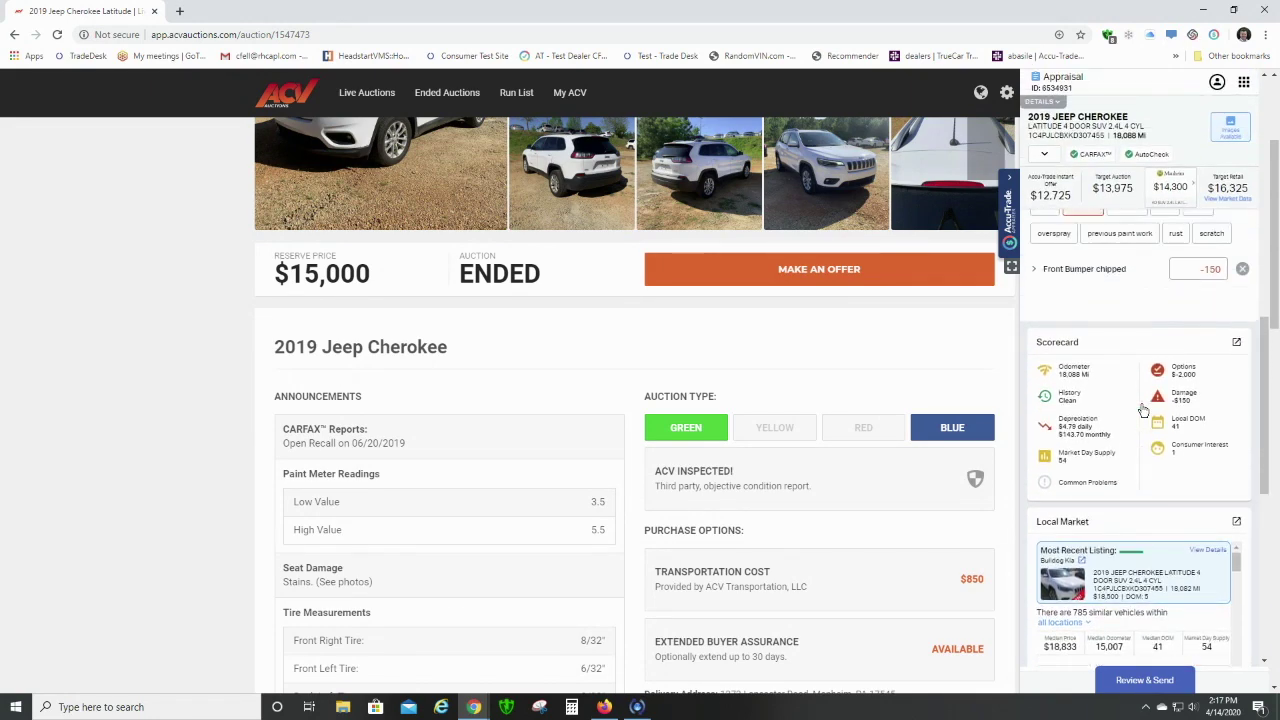
scroll(1143, 411, up, 2)
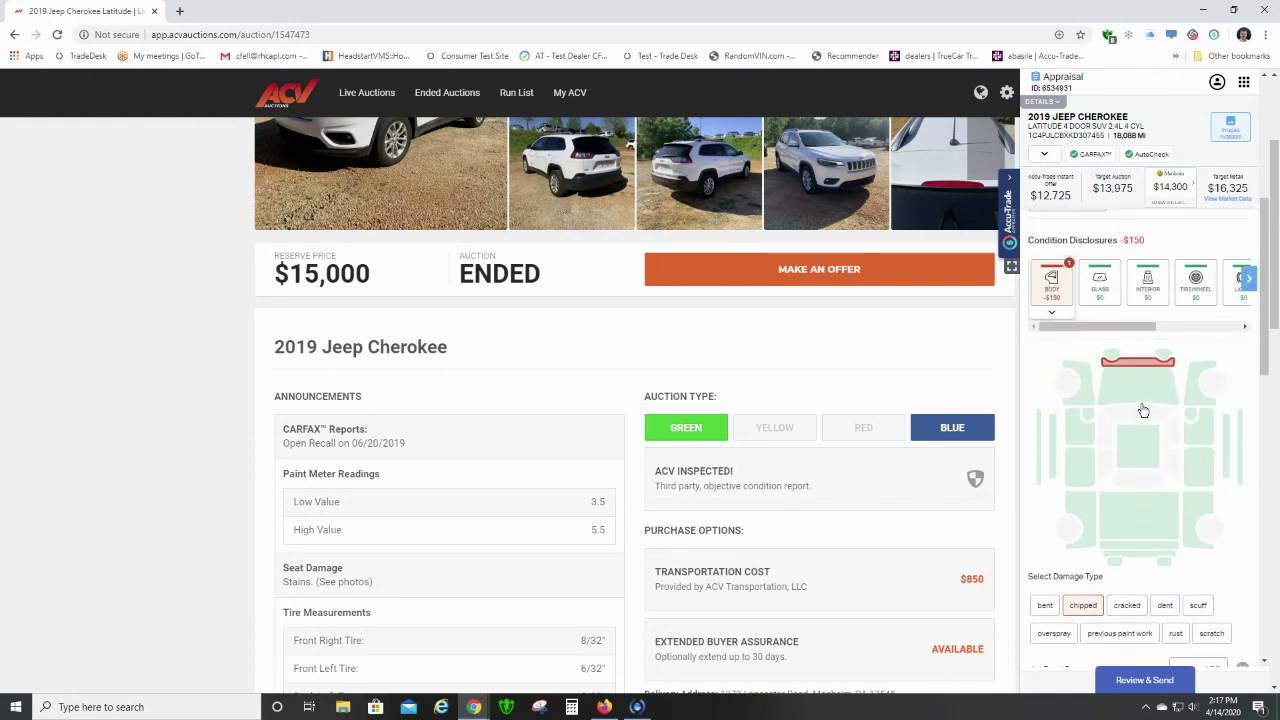
scroll(1143, 410, up, 5)
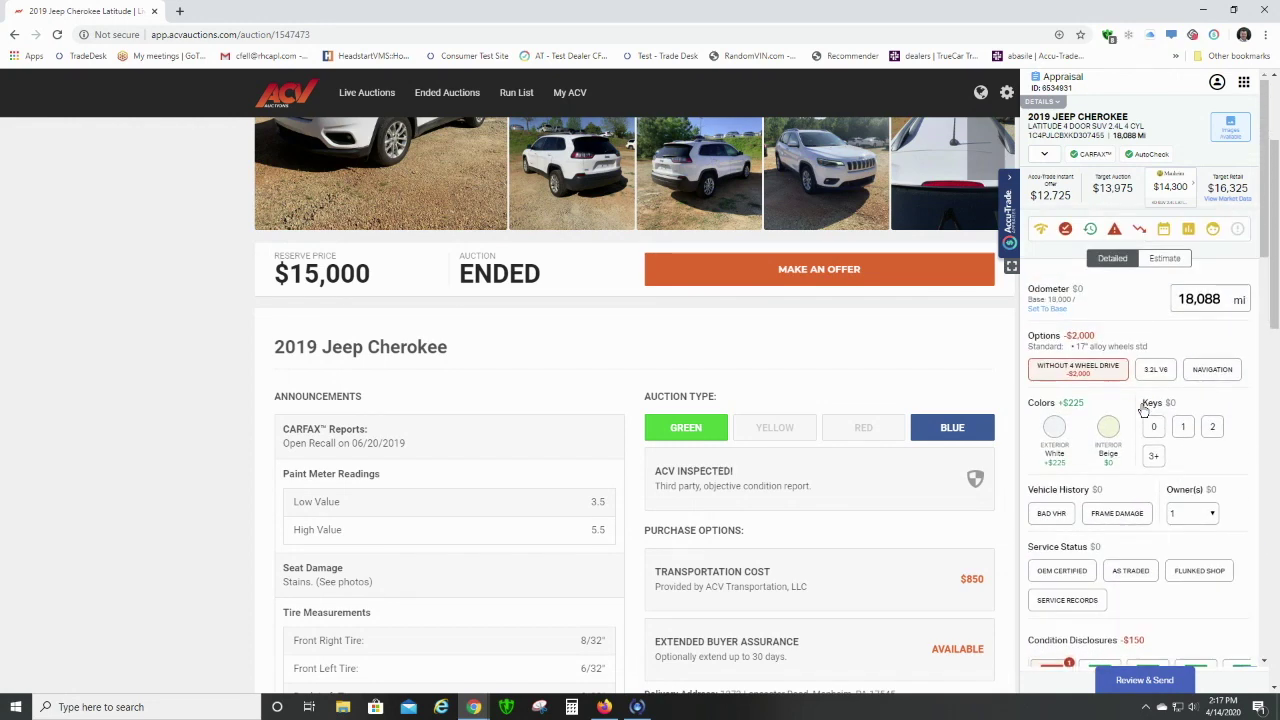
scroll(1143, 410, up, 2)
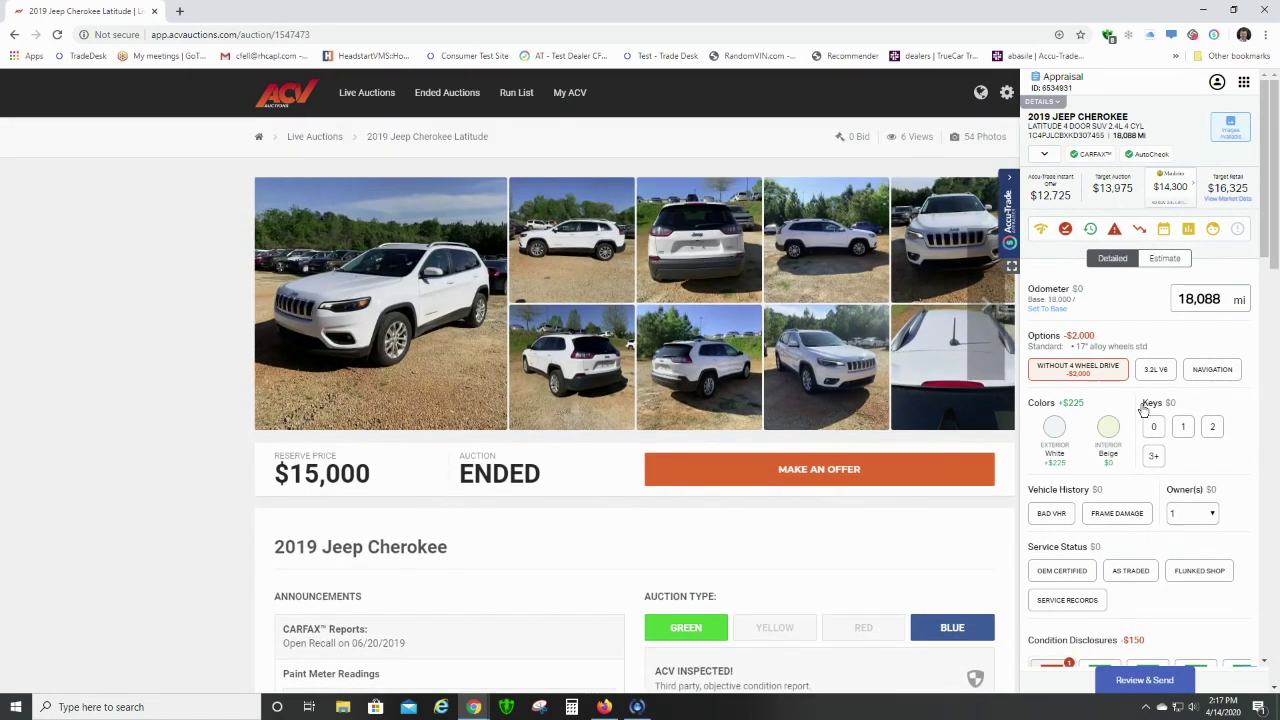
Open the 2014 Chrysler Town & Country auction from Live Auctions and start a new appraisal.
click(381, 100)
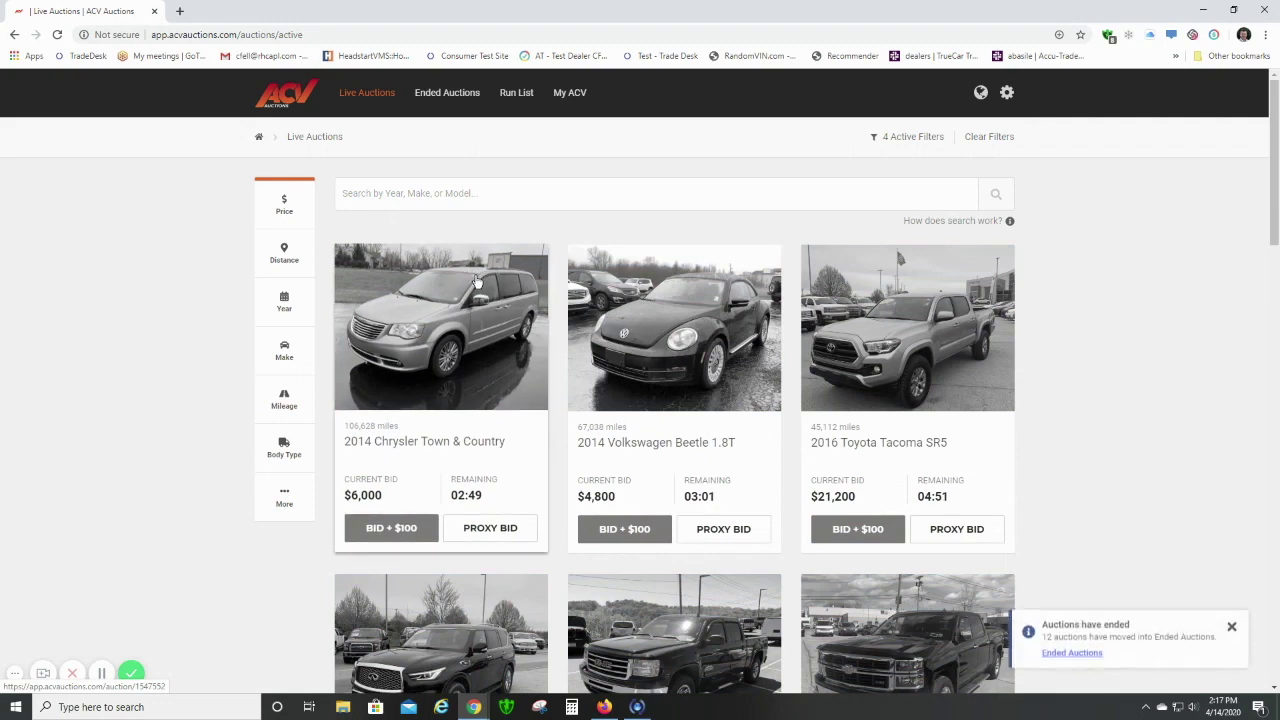
scroll(477, 283, down, 2)
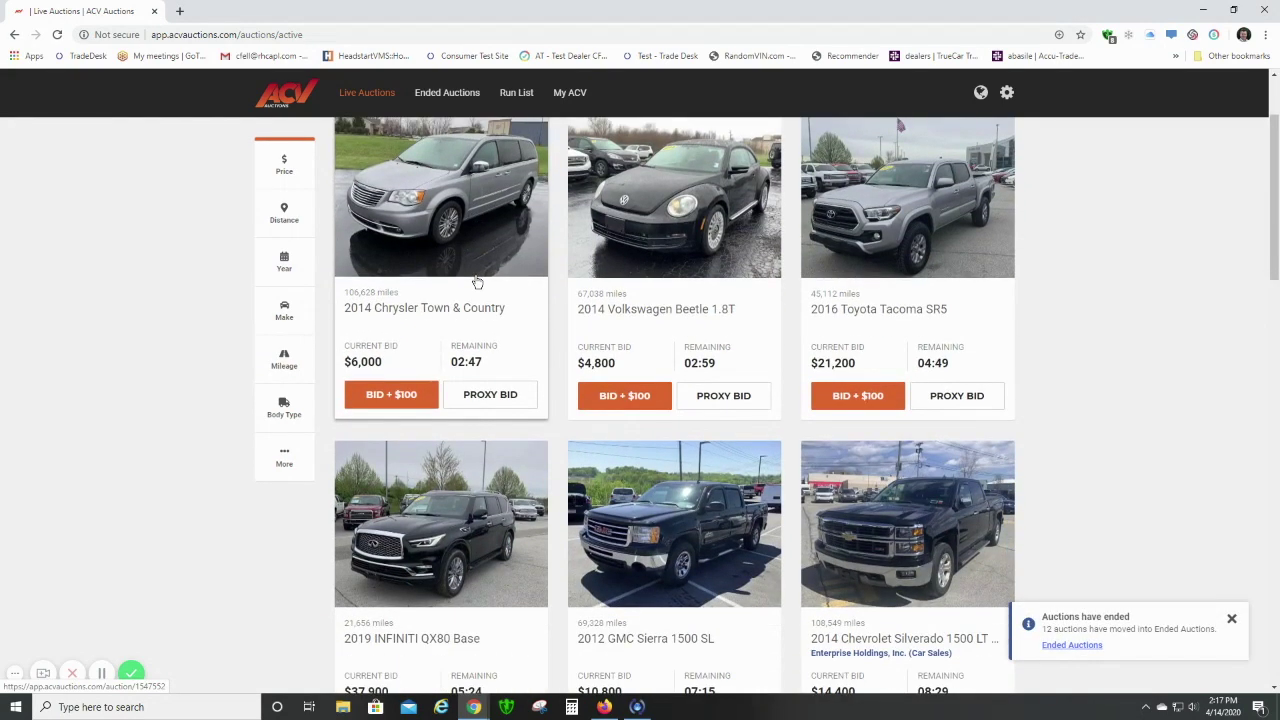
click(463, 313)
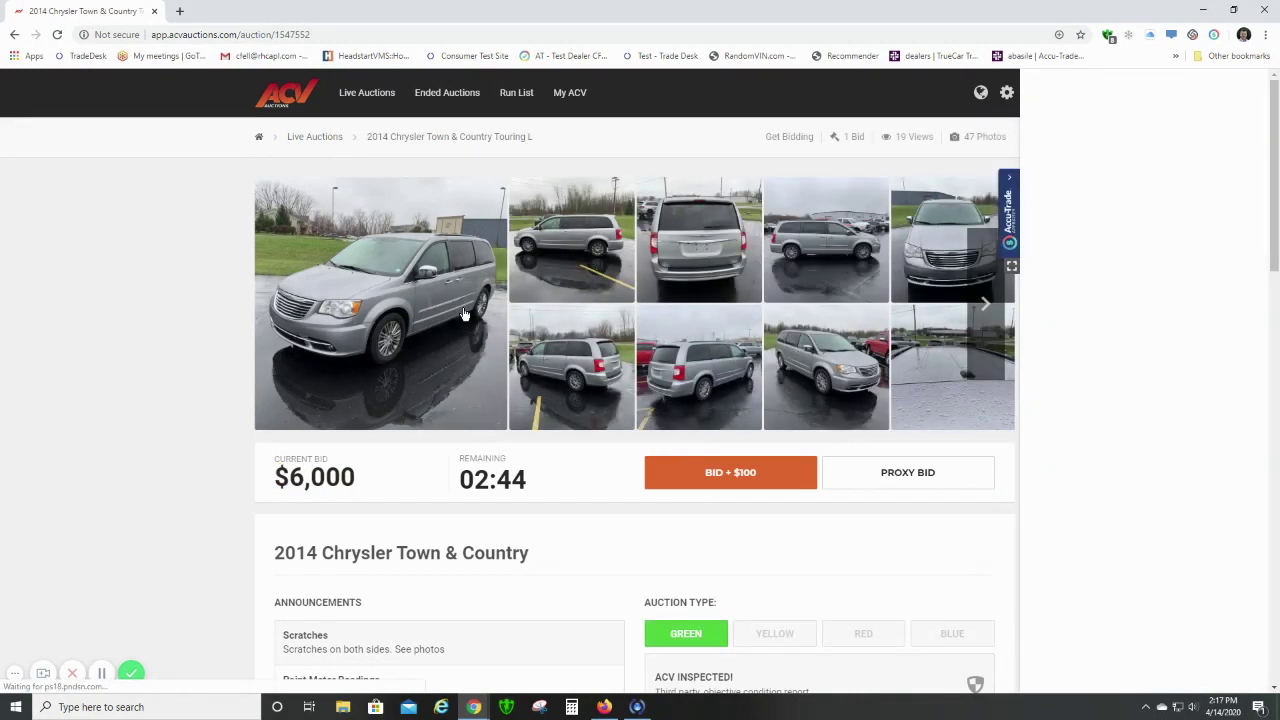
click(1010, 243)
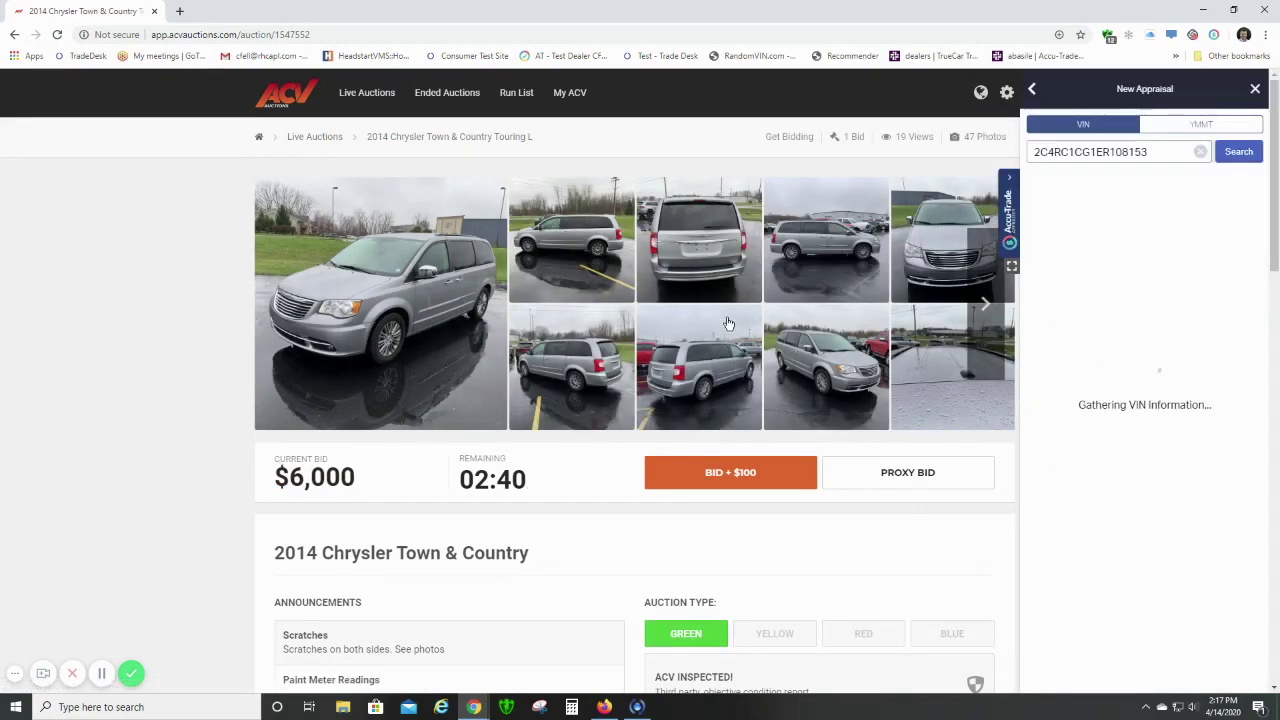
Set the Chrysler's exterior colour to Grey and interior colour to Black.
scroll(728, 326, down, 2)
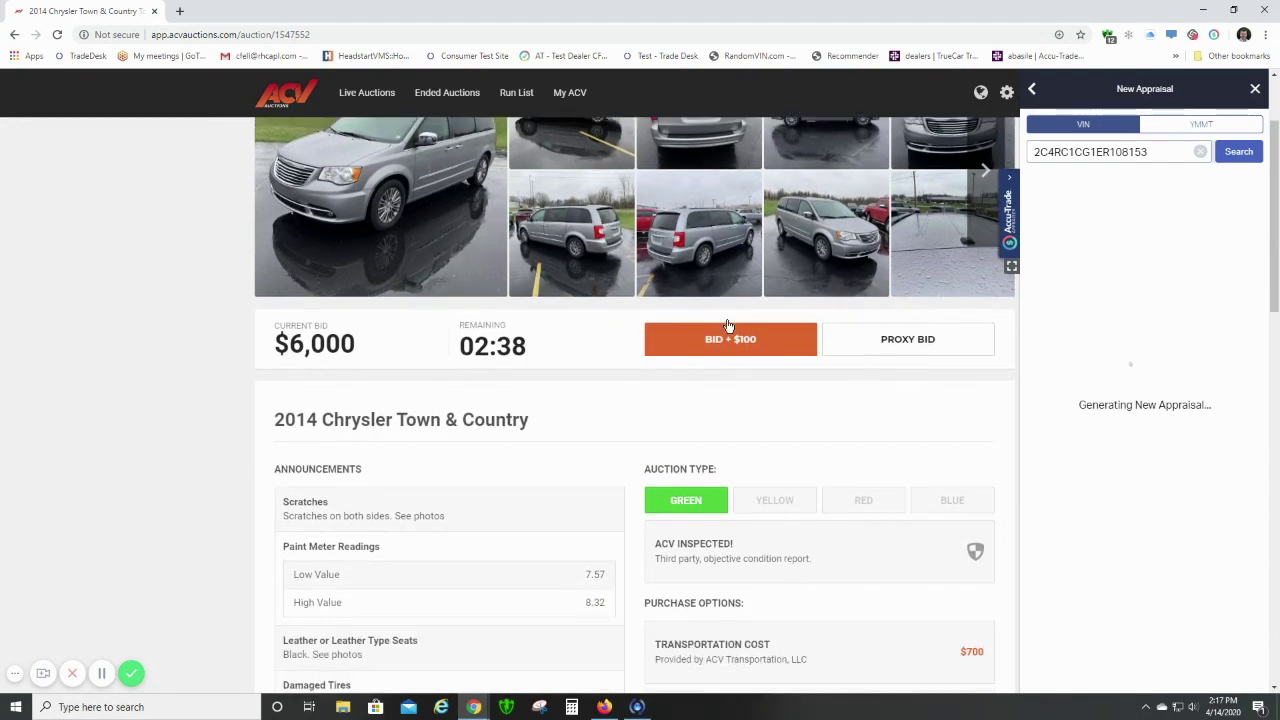
scroll(672, 354, down, 3)
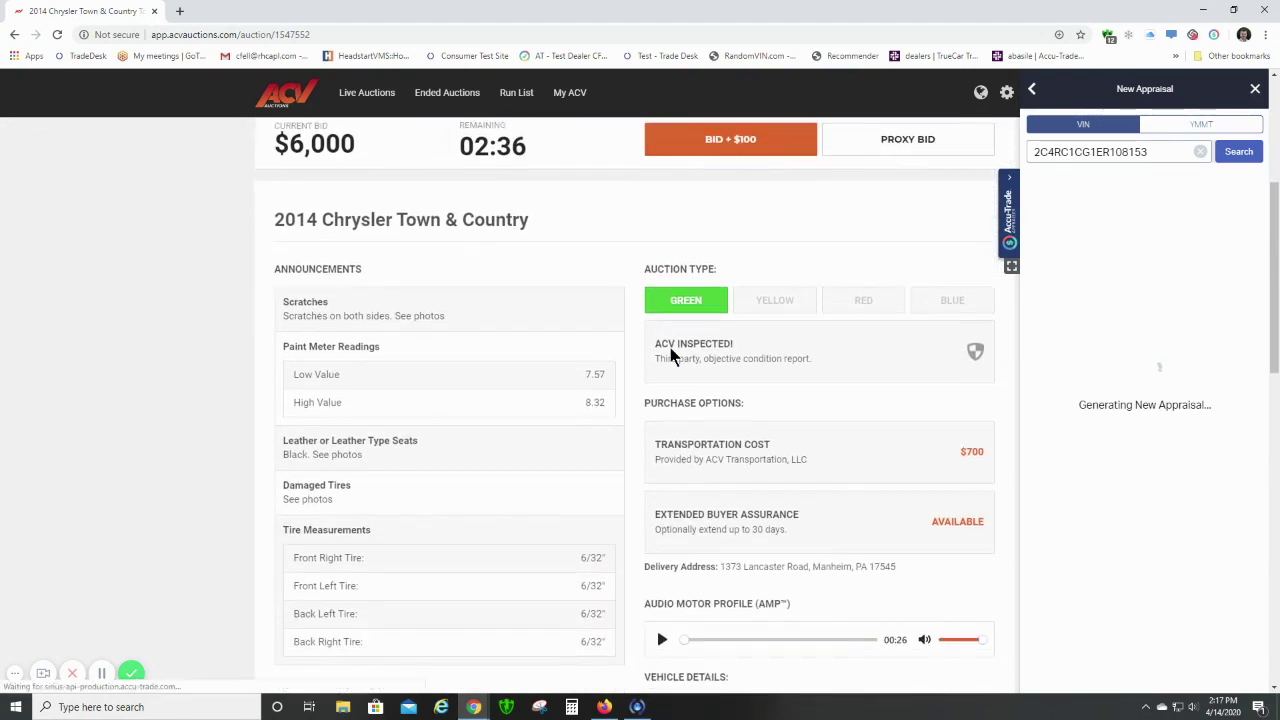
scroll(491, 410, down, 2)
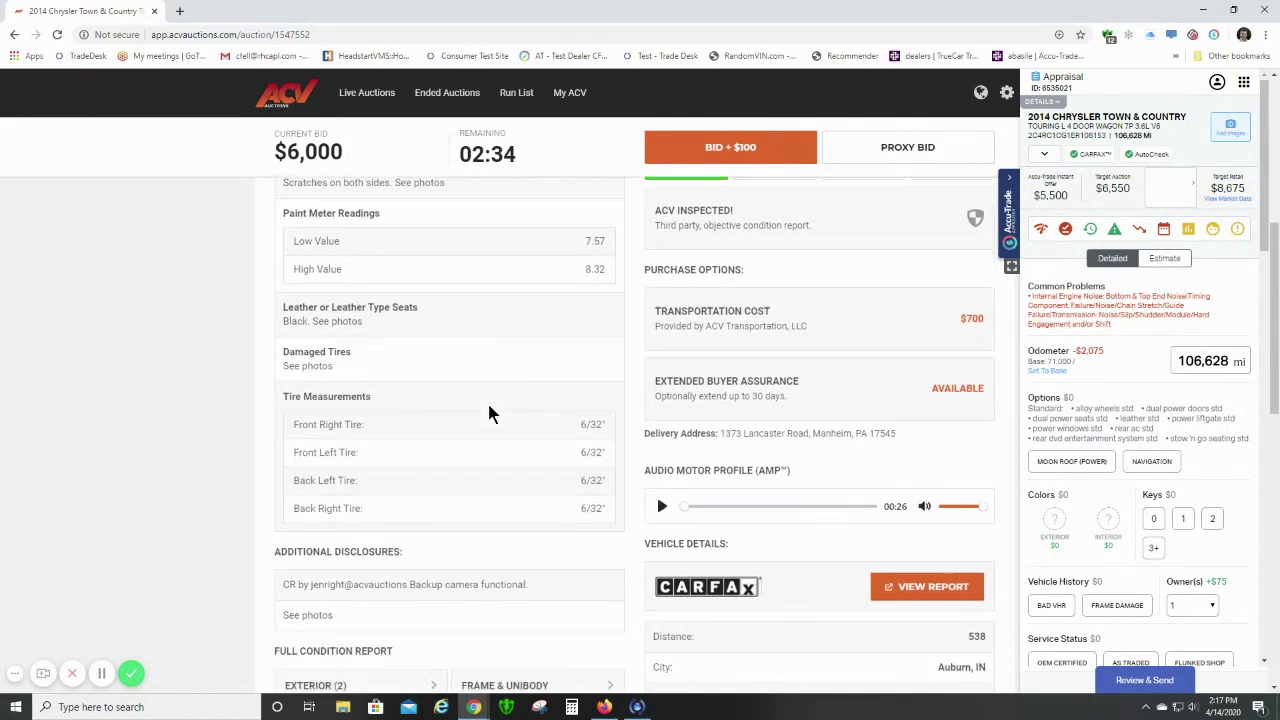
scroll(454, 480, down, 2)
scroll(455, 500, up, 1)
scroll(455, 500, up, 5)
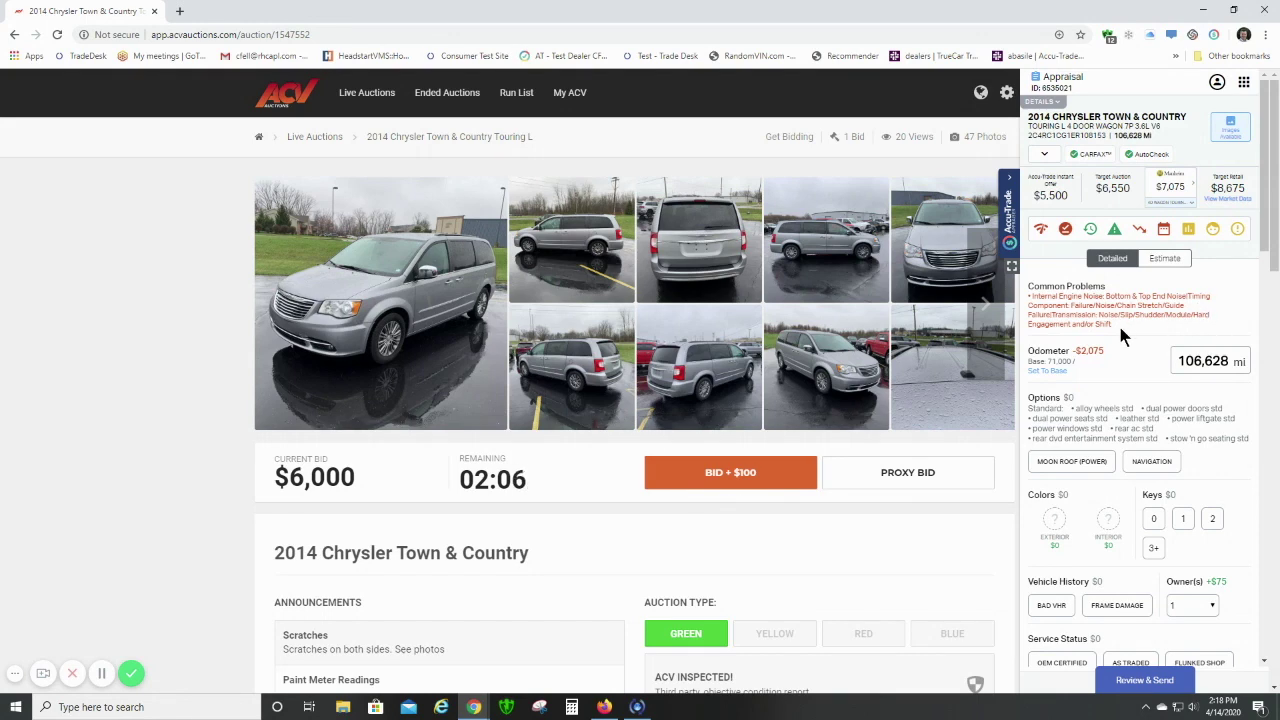
scroll(463, 506, down, 1)
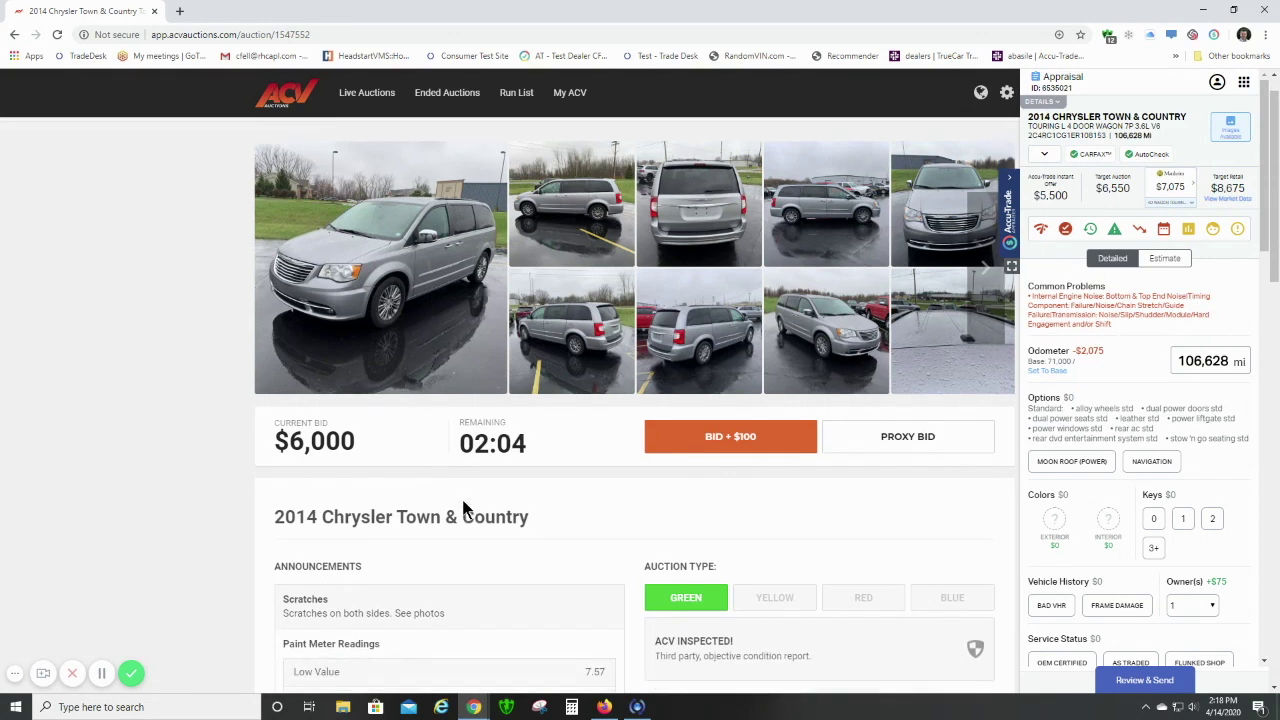
scroll(463, 505, down, 3)
scroll(463, 505, down, 2)
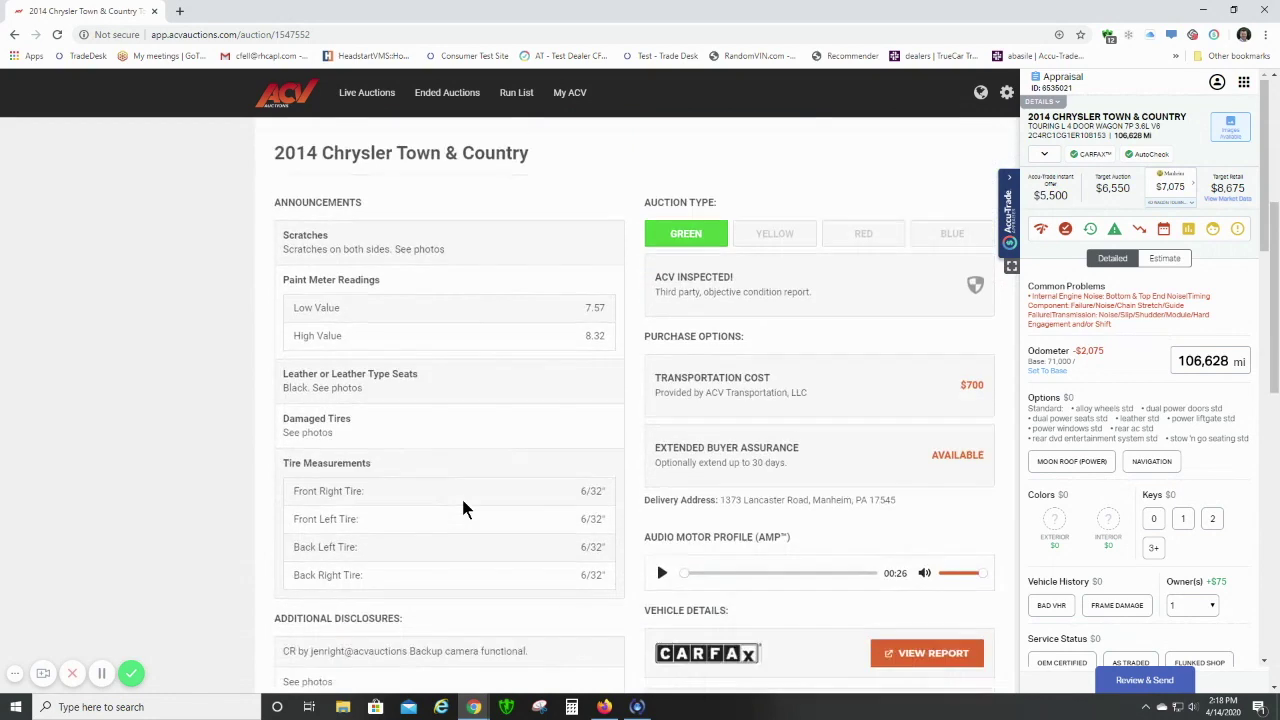
scroll(463, 508, down, 1)
scroll(463, 508, up, 3)
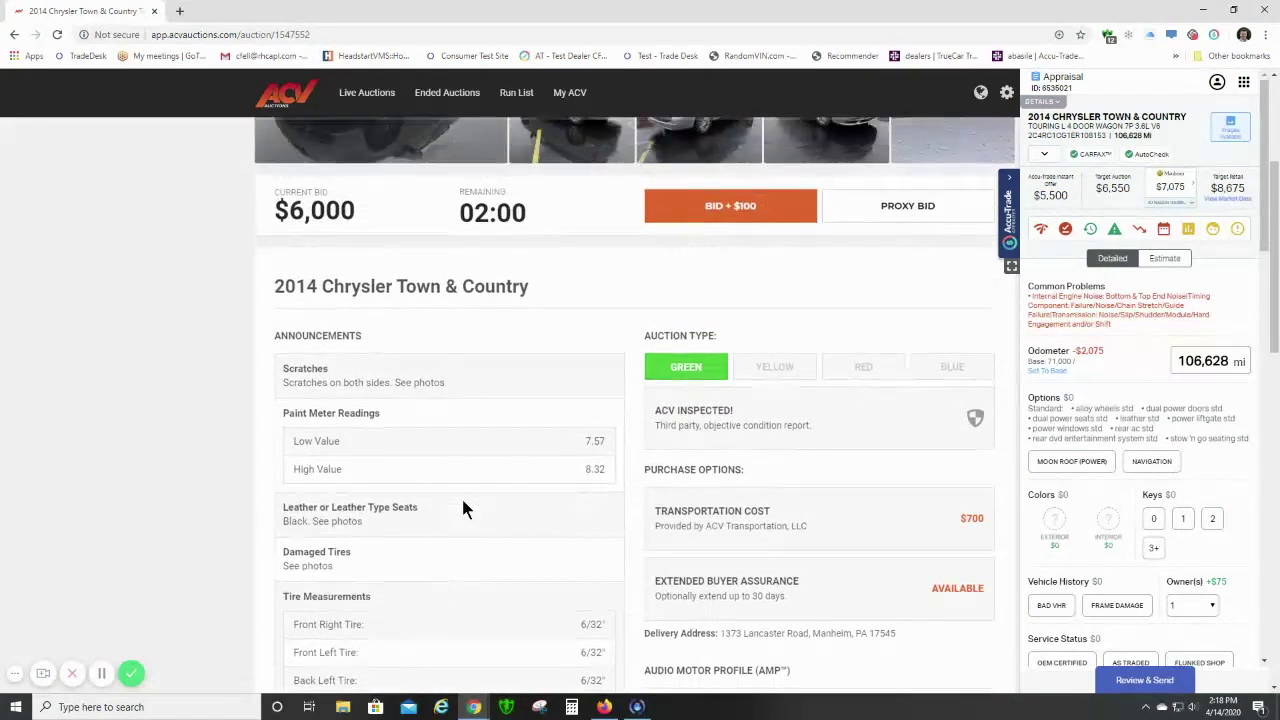
scroll(463, 509, up, 2)
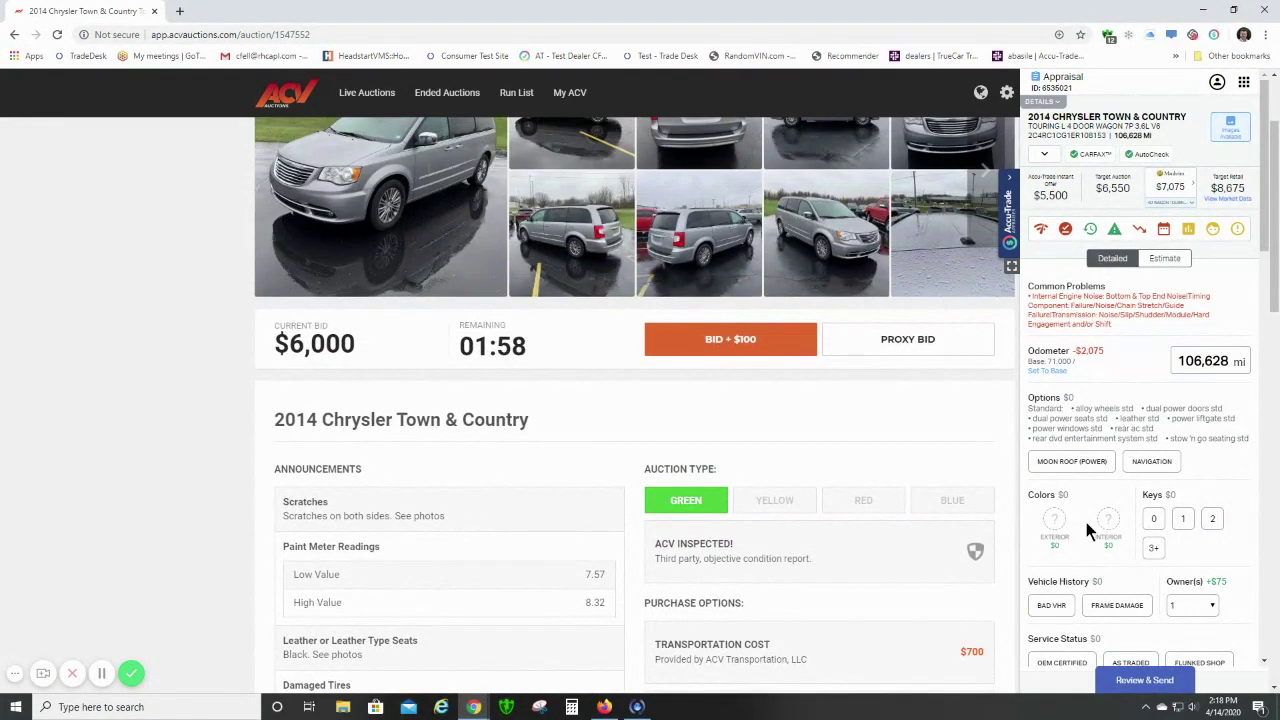
click(1054, 520)
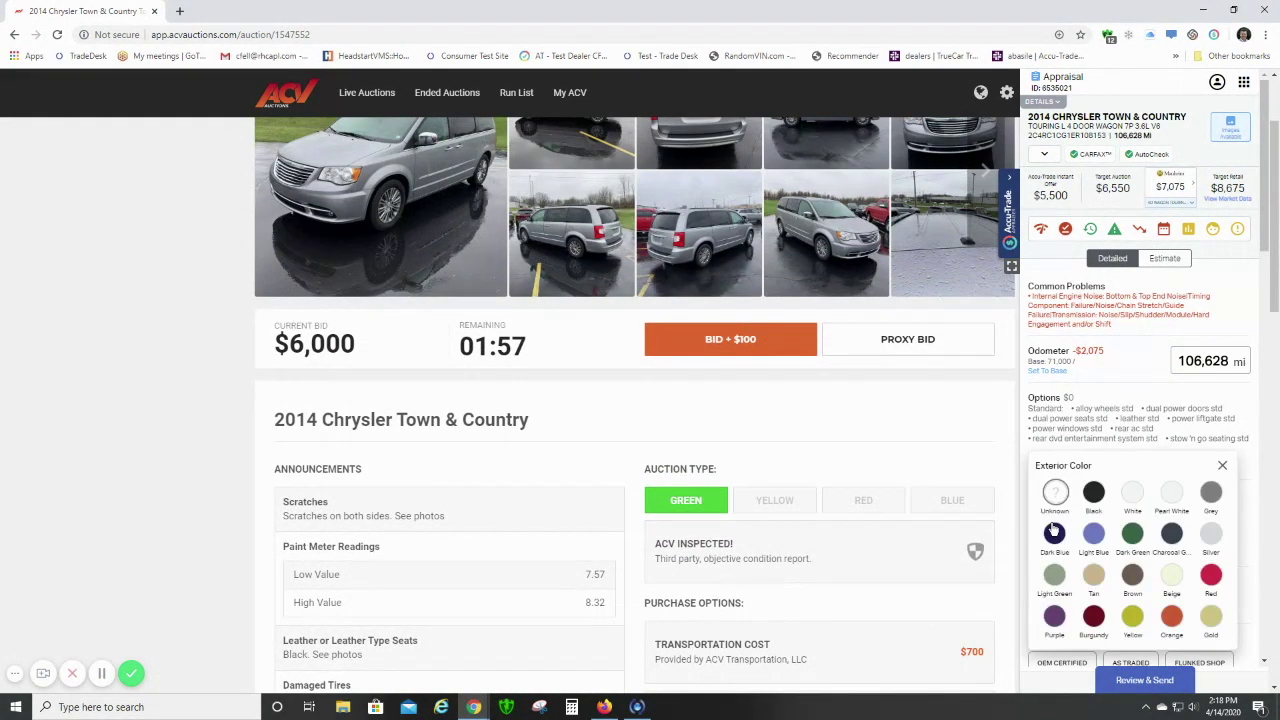
click(1211, 493)
click(1106, 520)
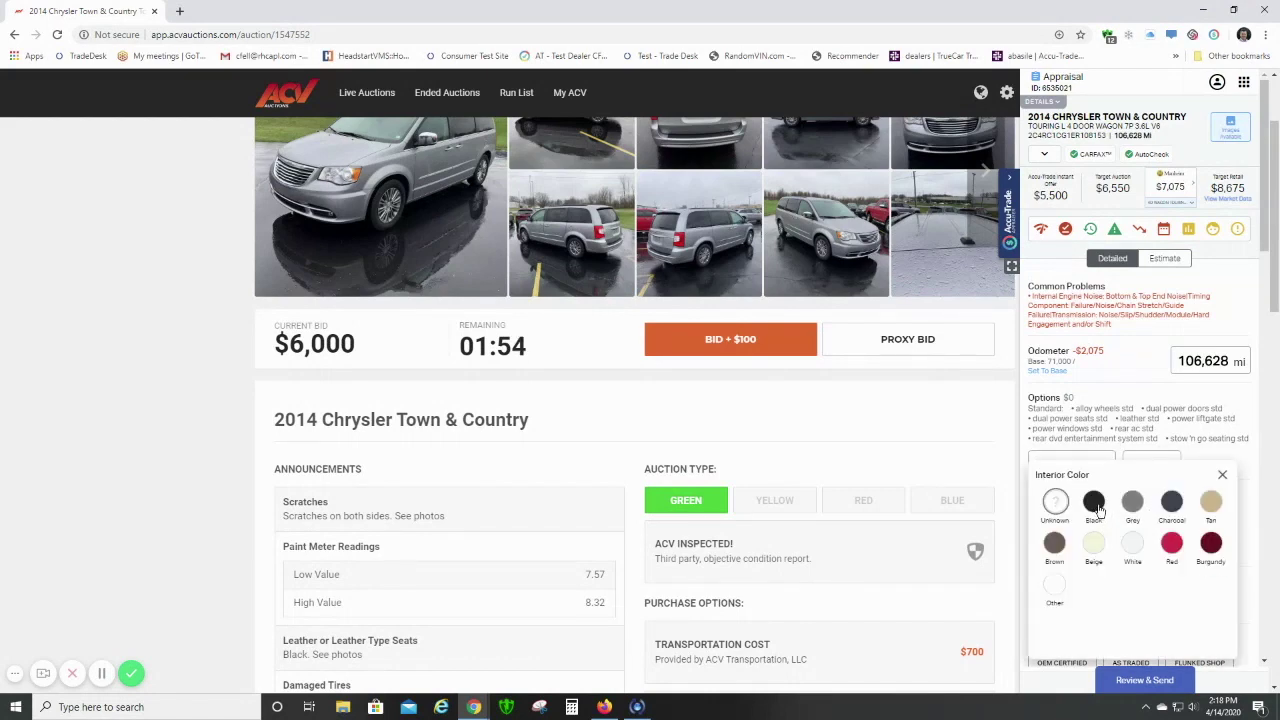
click(1094, 503)
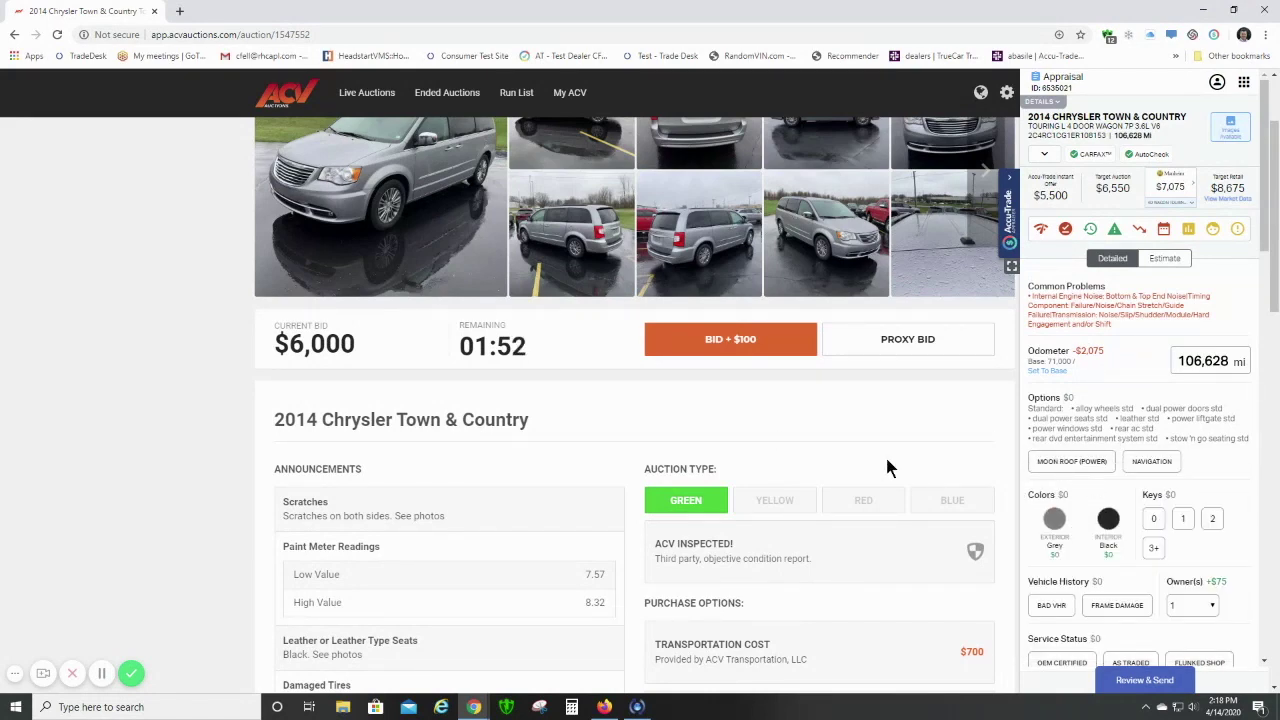
scroll(1055, 500, down, 8)
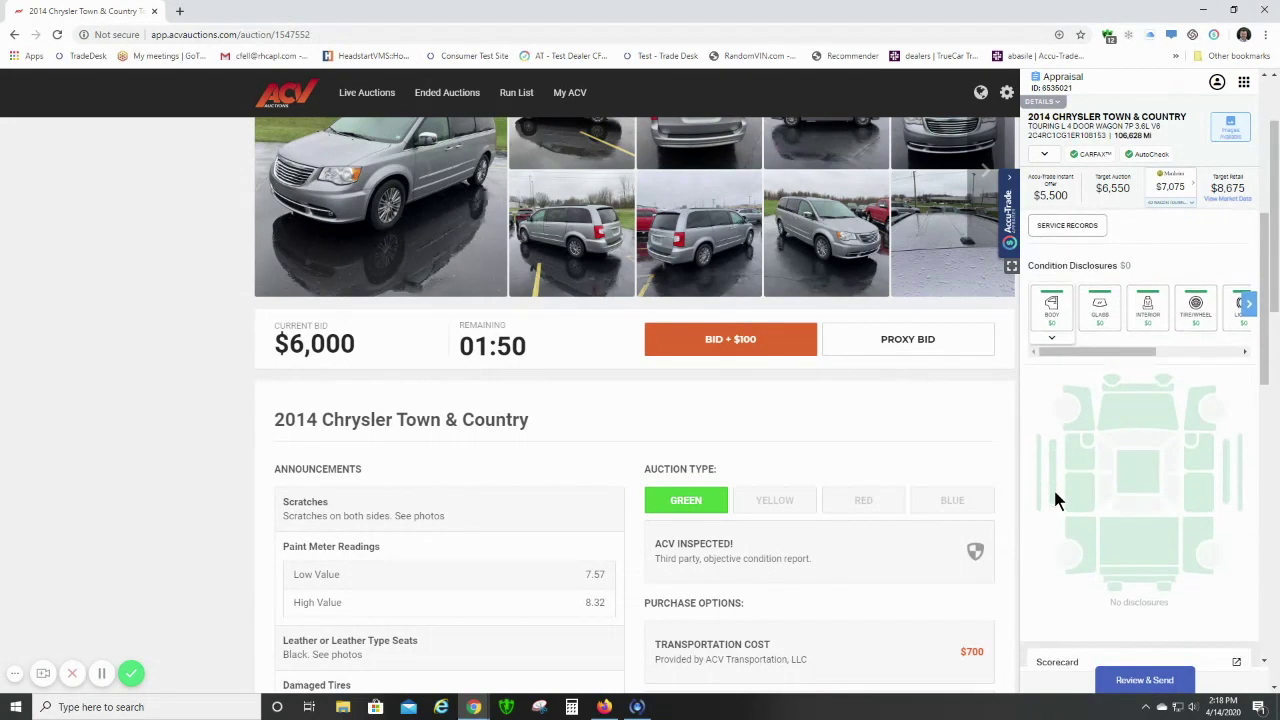
scroll(1055, 500, down, 2)
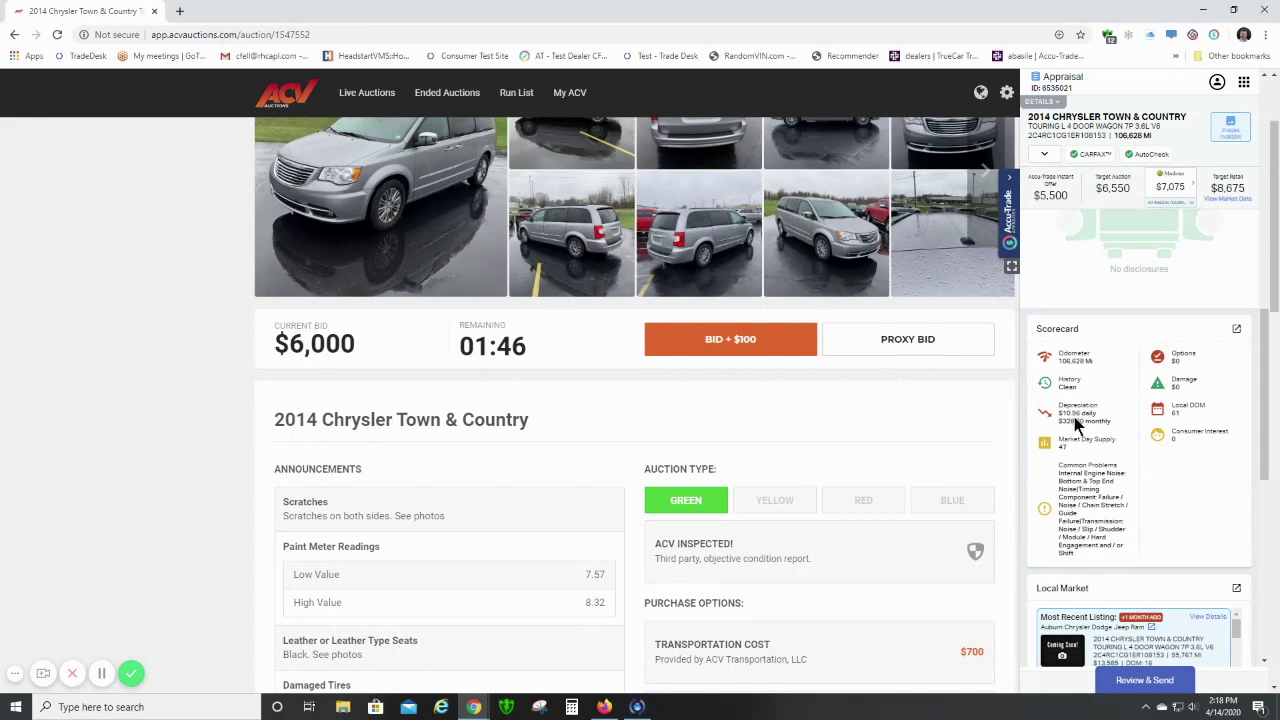
scroll(1085, 495, down, 3)
scroll(1085, 495, down, 1)
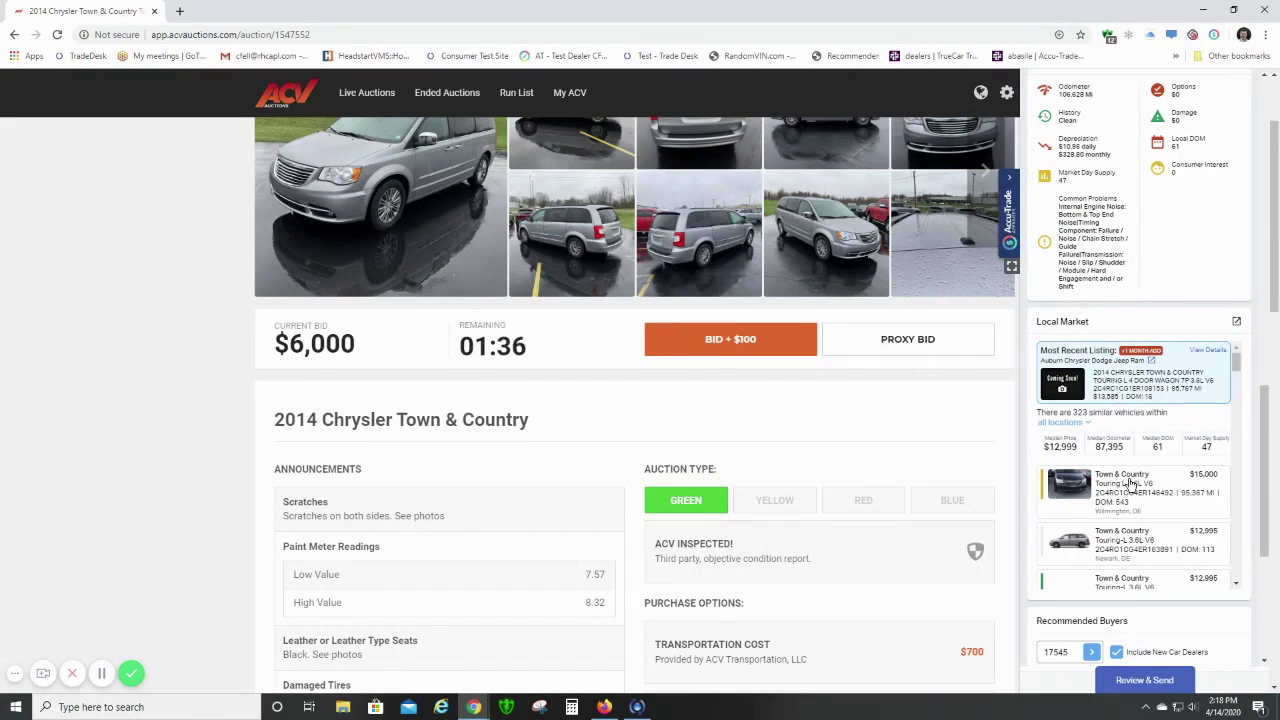
scroll(1130, 485, down, 1)
scroll(1130, 485, down, 2)
scroll(1130, 485, up, 3)
scroll(1130, 485, up, 1)
scroll(1070, 473, down, 1)
scroll(1199, 446, up, 5)
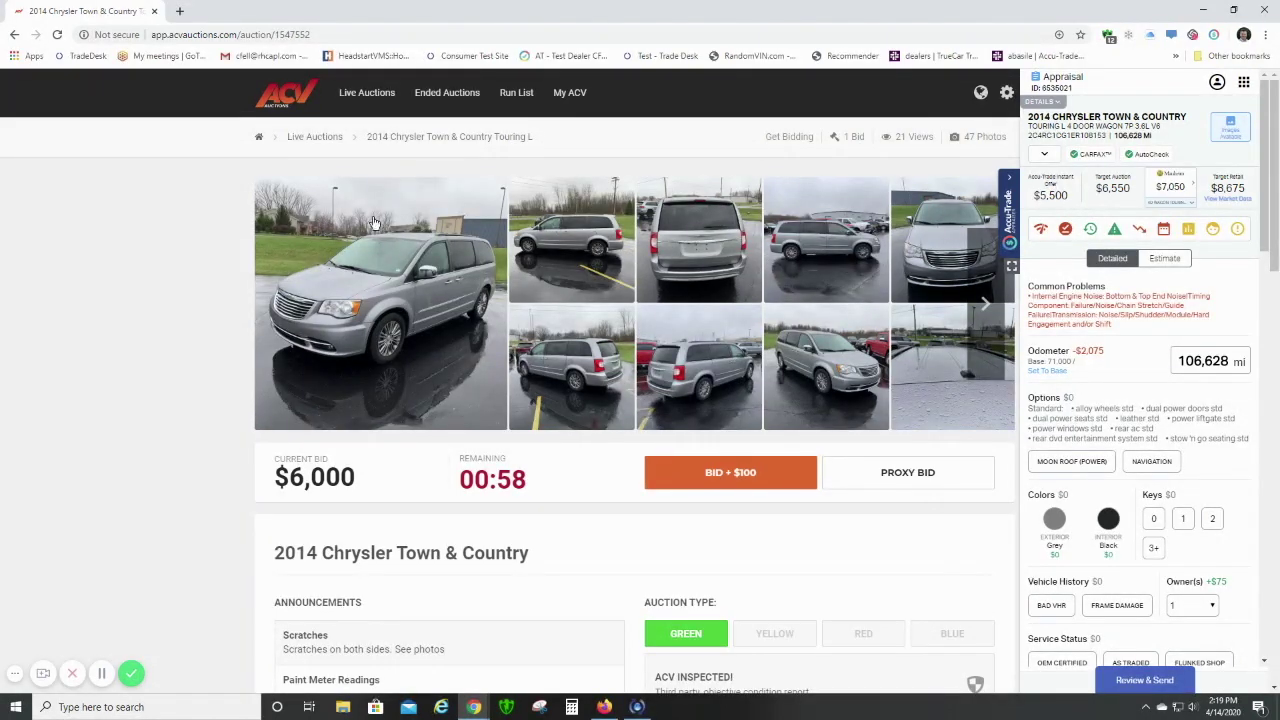
click(372, 93)
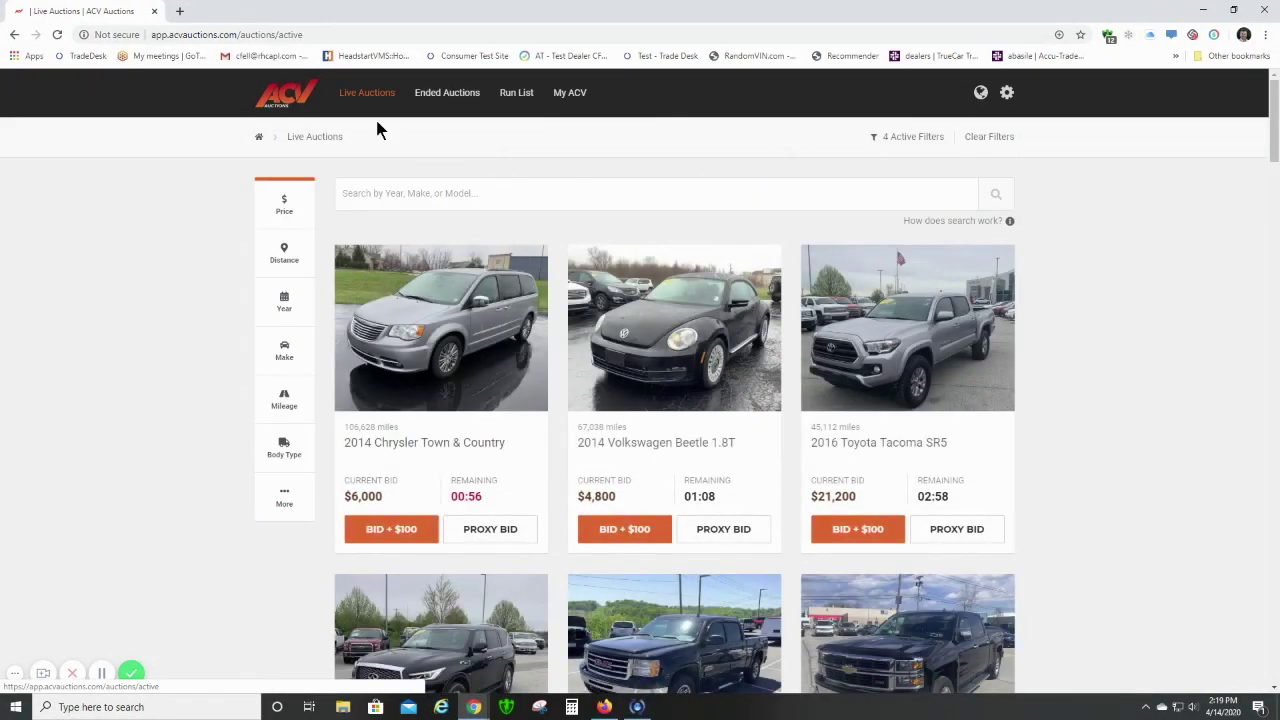
Open the 2019 INFINITI QX80 auction ($37,900) so its LUXE and LIMITED trims appear.
scroll(475, 375, down, 2)
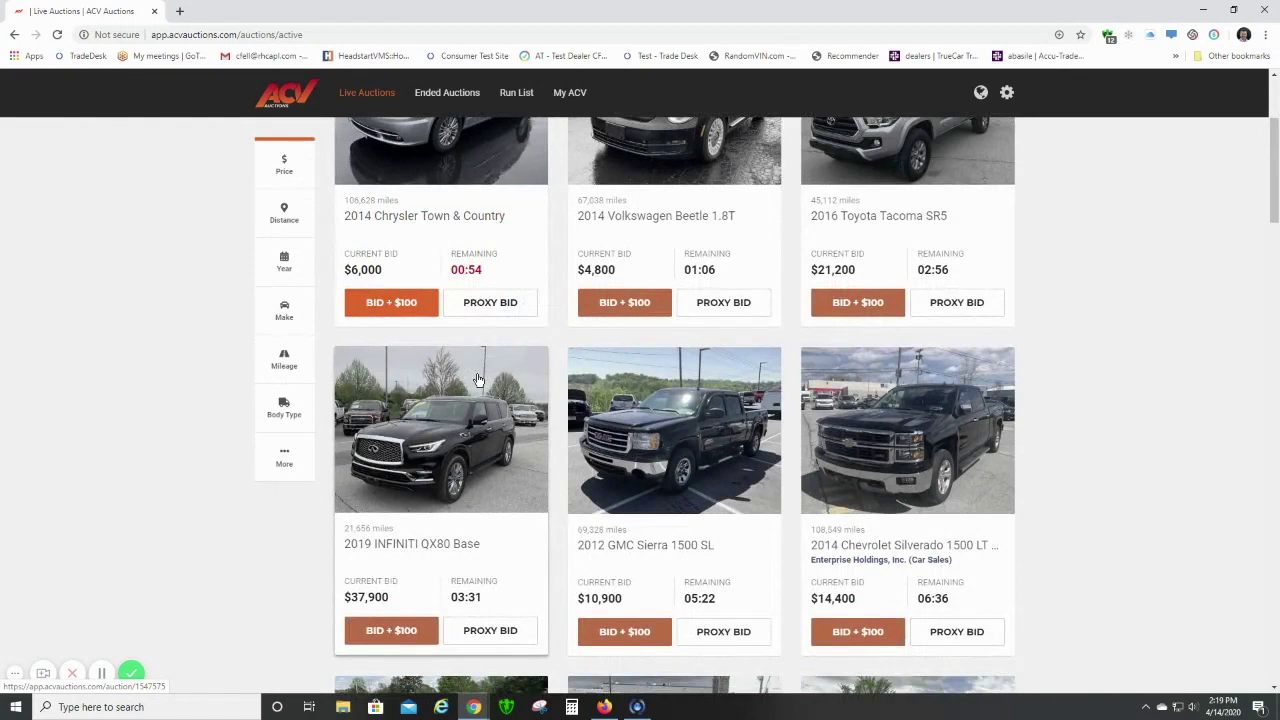
scroll(478, 380, down, 1)
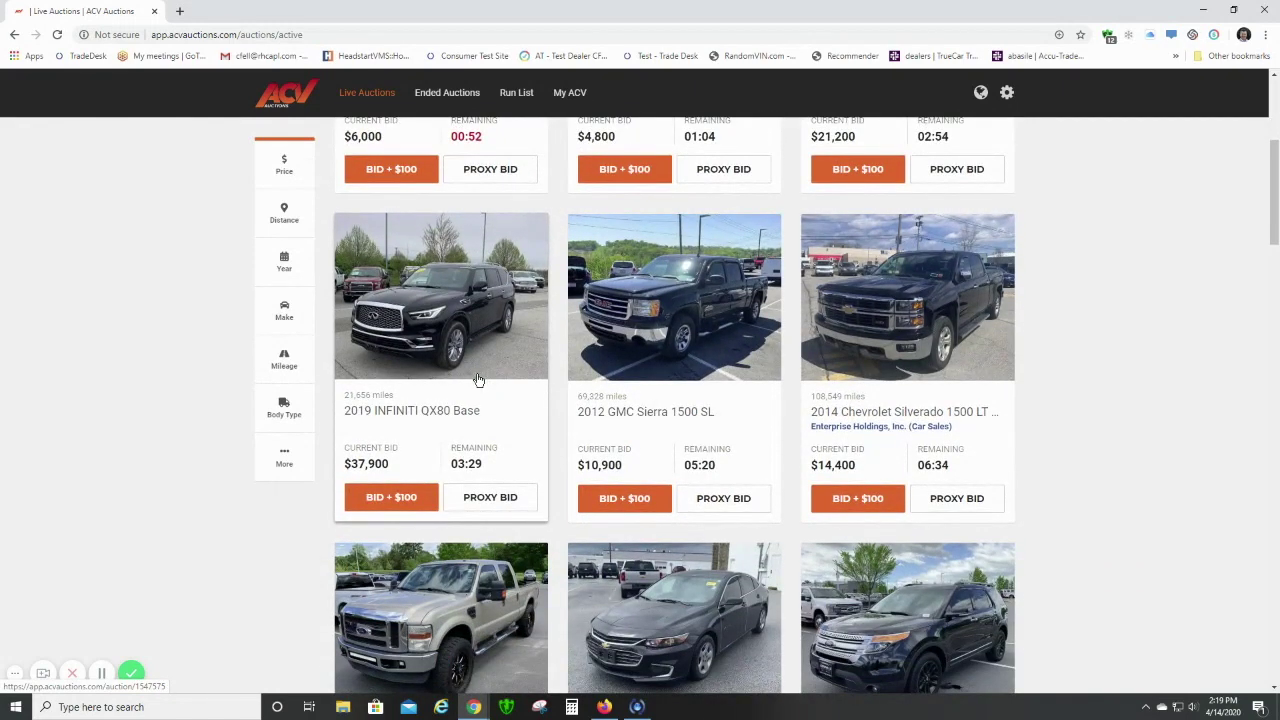
click(498, 371)
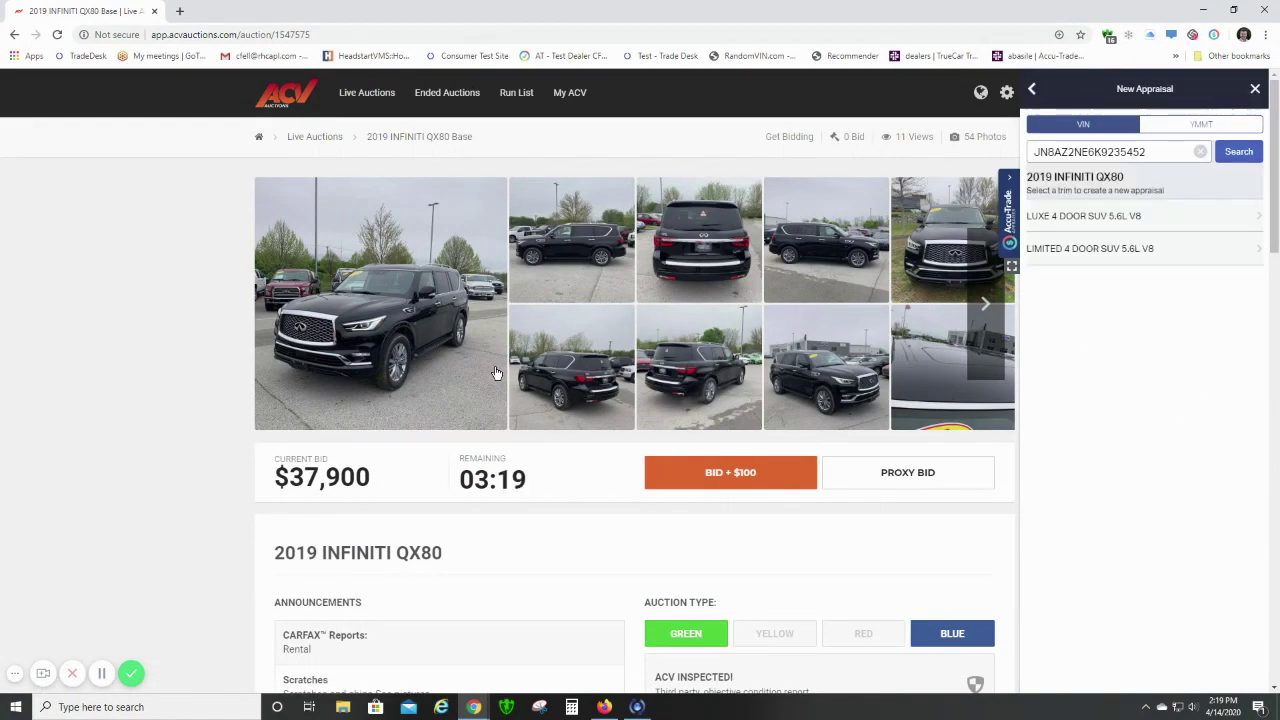
scroll(494, 373, down, 1)
scroll(494, 373, up, 1)
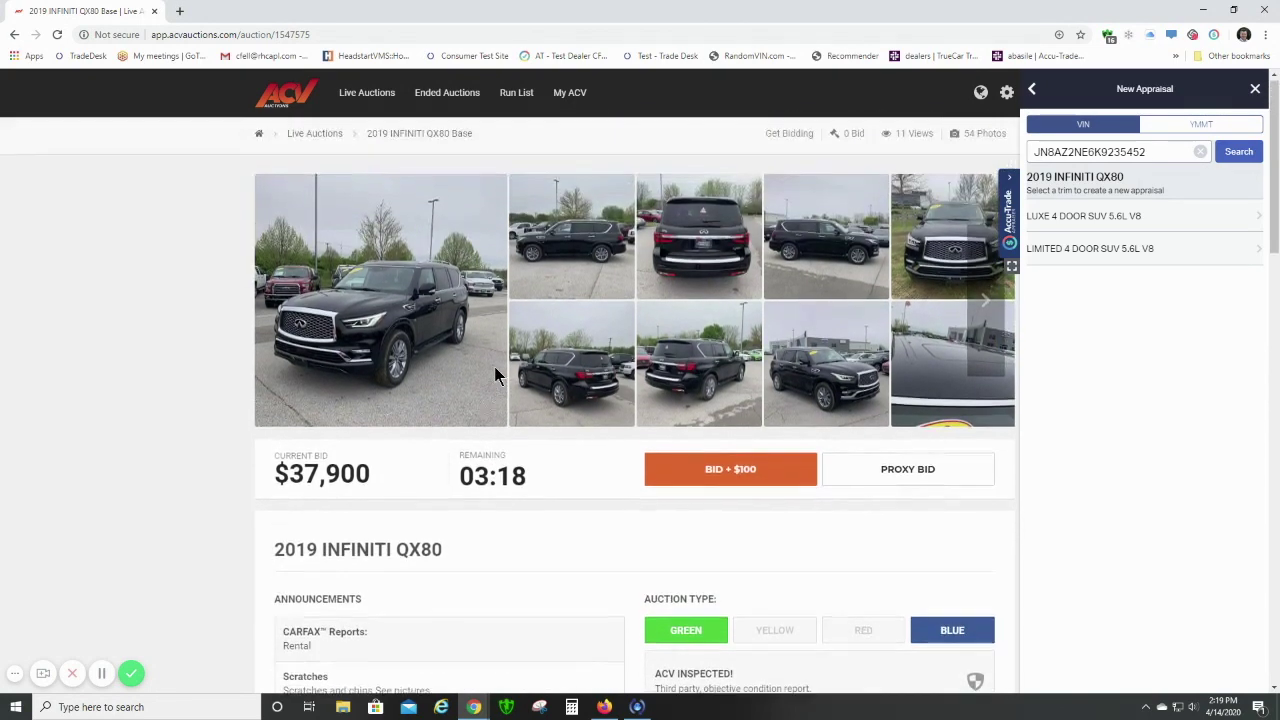
Choose the LUXE 4 DOOR SUV 5.6L V8 trim, yielding a $36,275 instant offer at 21,656 mi.
click(1100, 214)
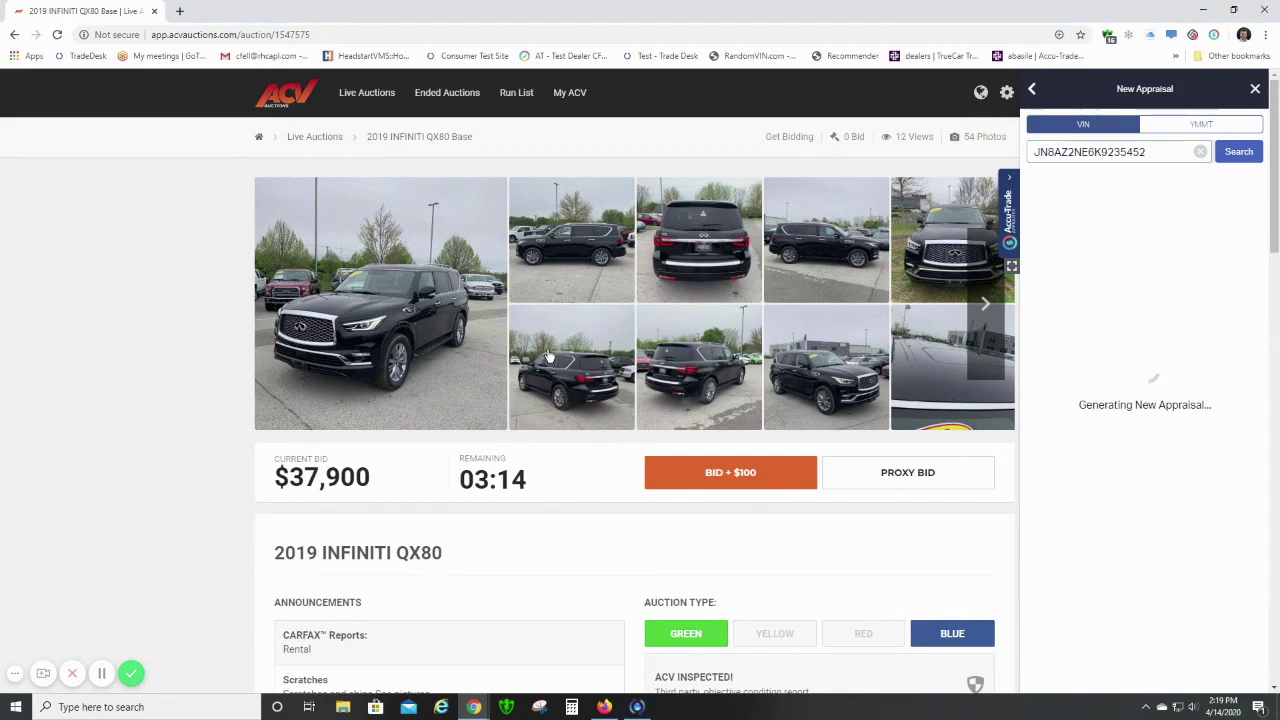
scroll(549, 357, down, 1)
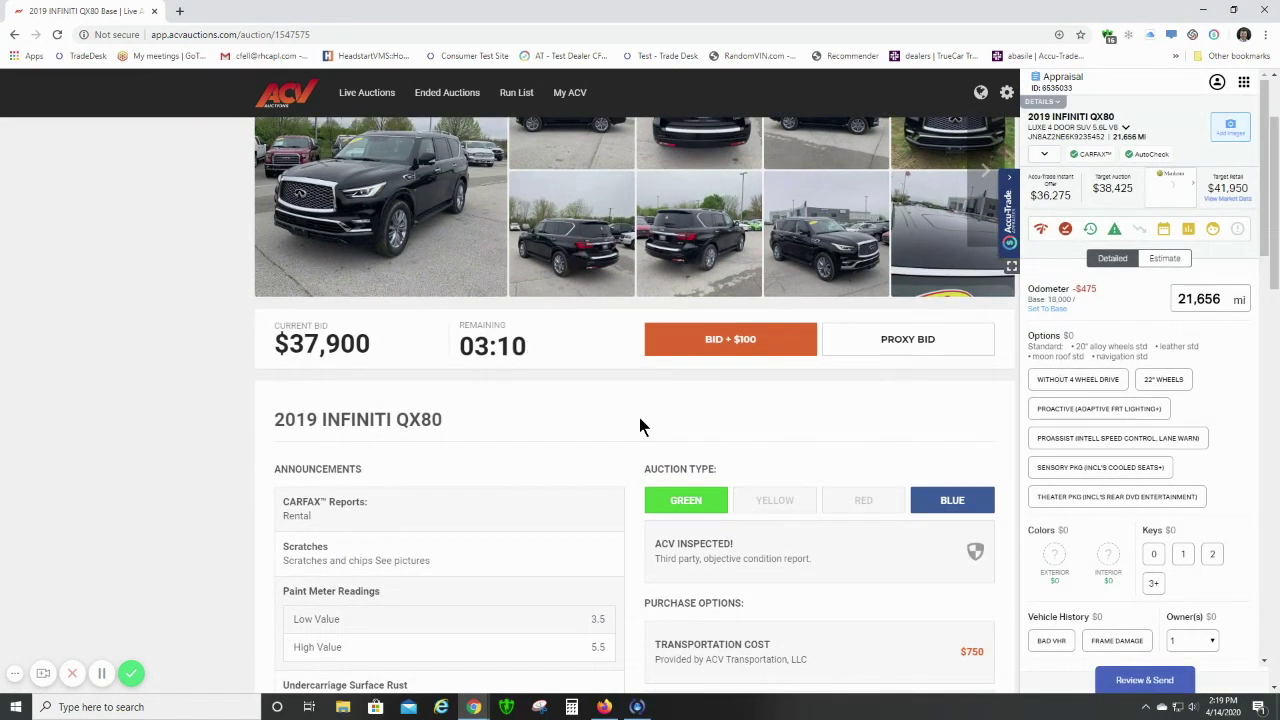
scroll(639, 426, down, 1)
scroll(551, 449, down, 1)
scroll(550, 450, down, 1)
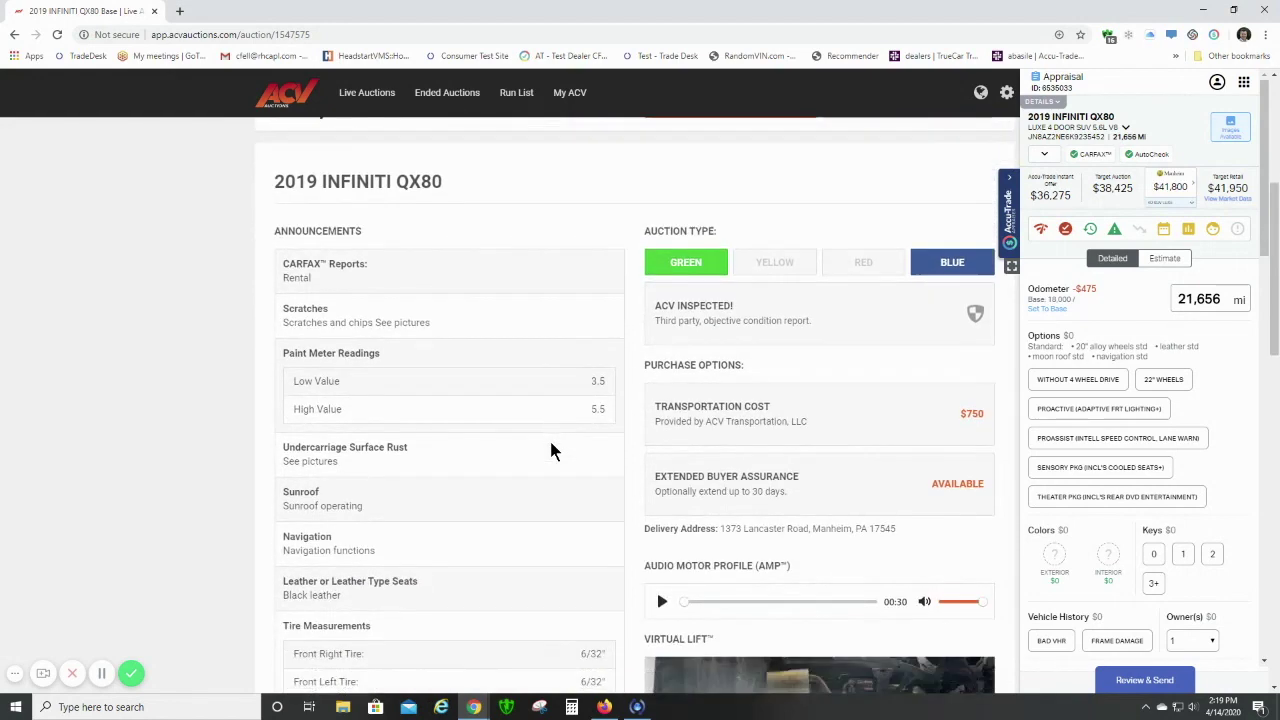
scroll(550, 450, down, 1)
scroll(550, 450, down, 1)
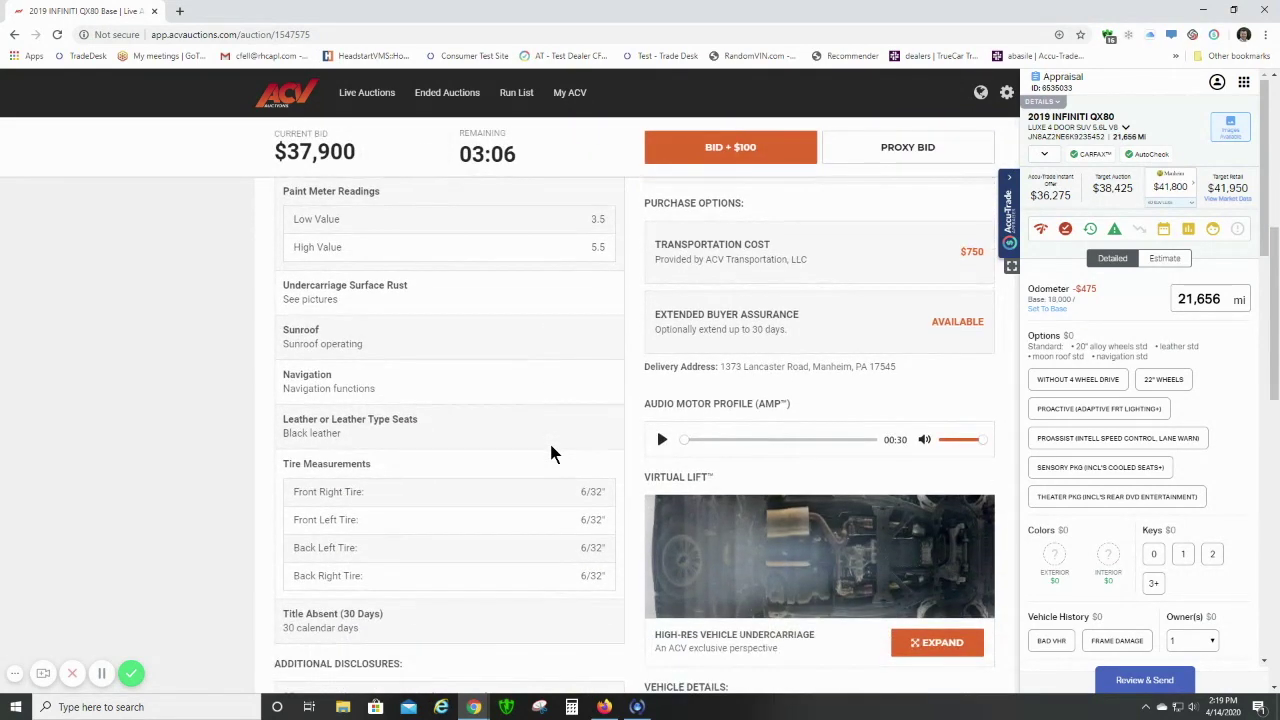
scroll(550, 453, up, 4)
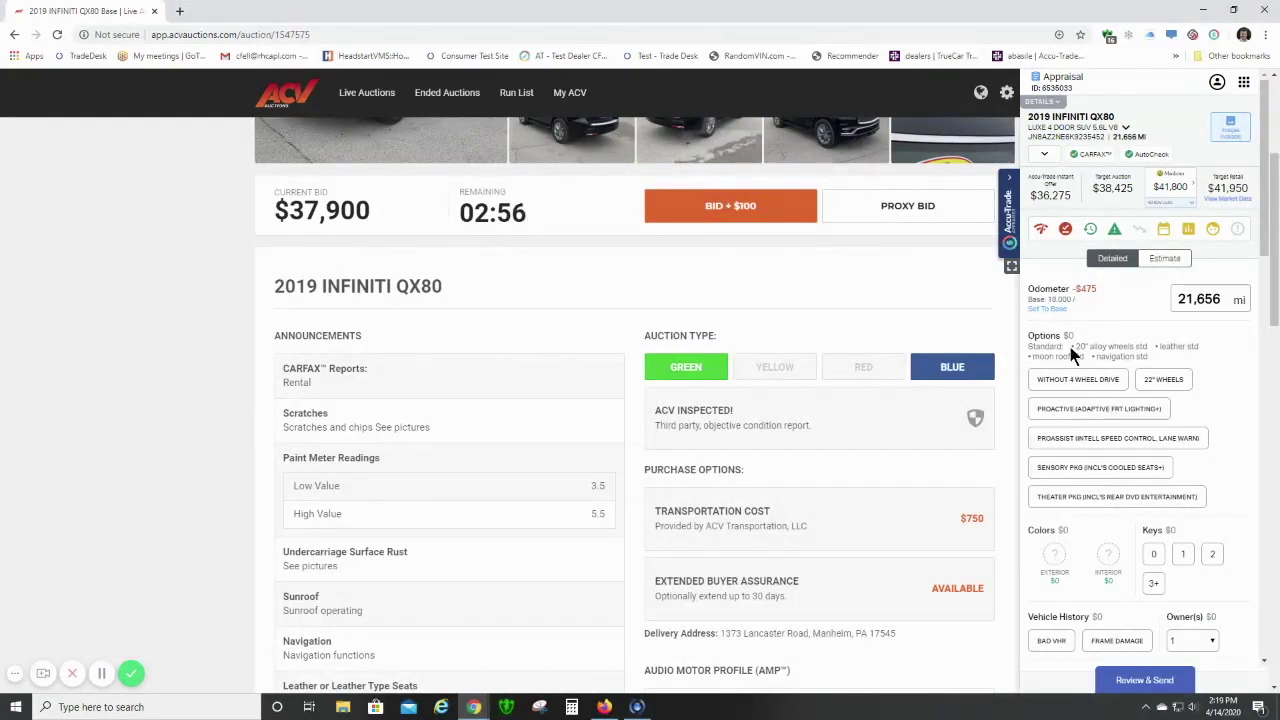
Set both the QX80's exterior and interior colours to Black.
click(1058, 555)
click(1093, 530)
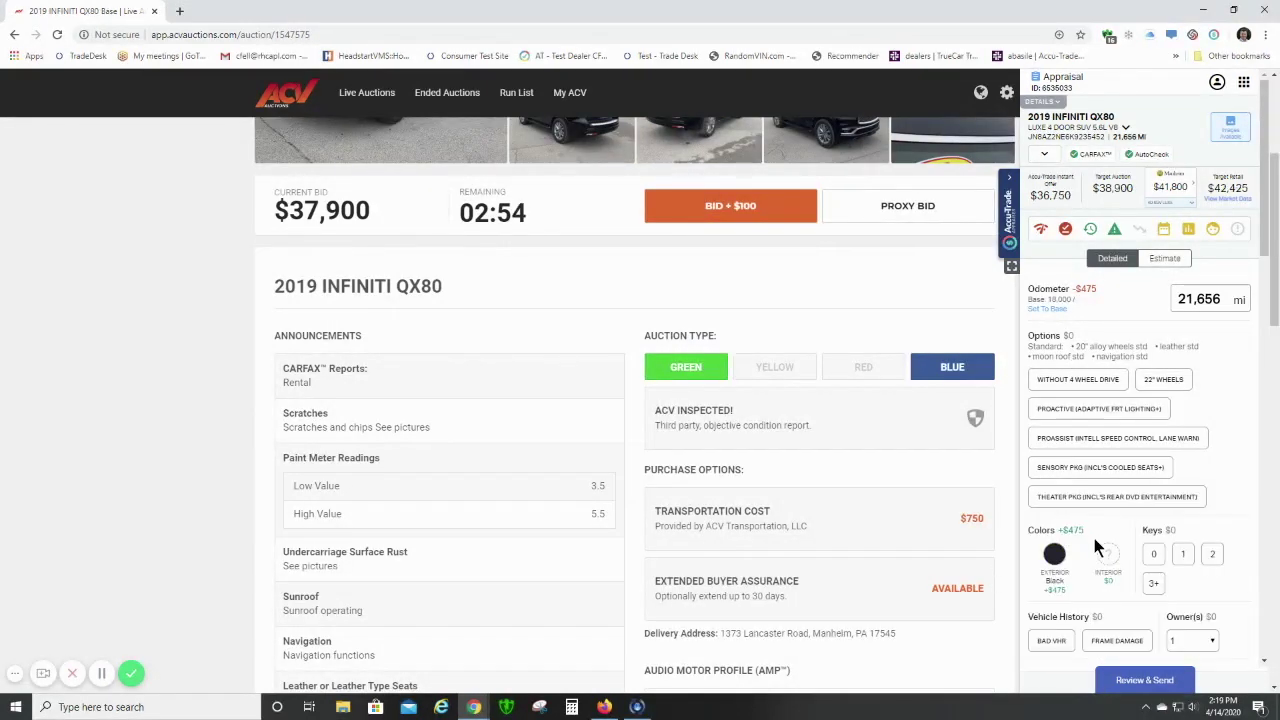
click(1105, 556)
click(1094, 538)
Add a Previous Rental/Fleet disclosure (-$2,200), bringing the instant offer to $34,550.
scroll(1145, 463, down, 4)
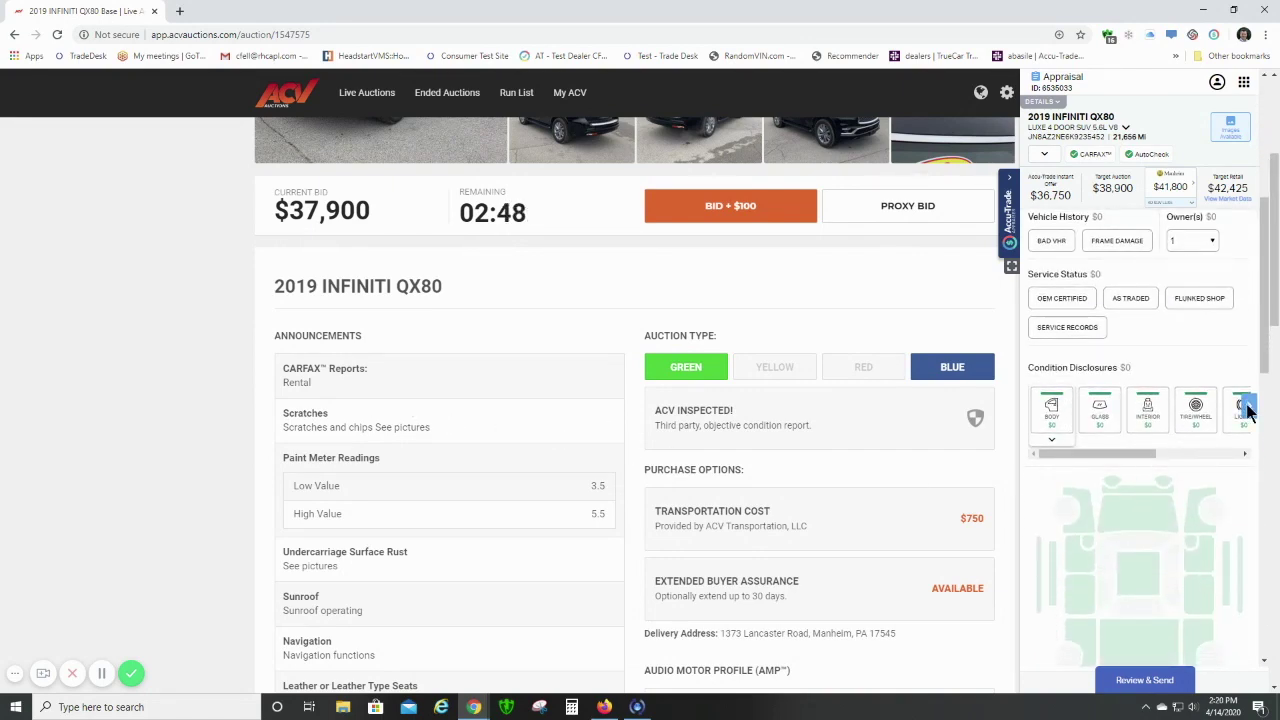
click(1246, 408)
click(1228, 410)
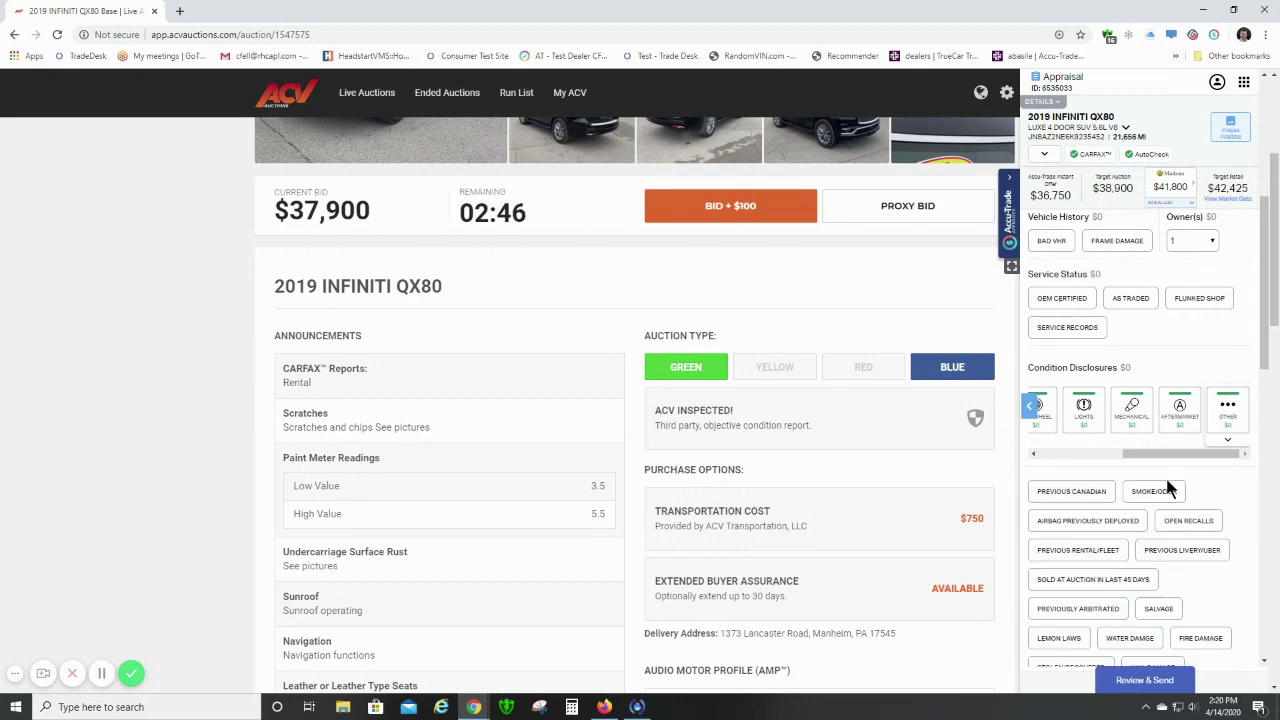
click(1107, 551)
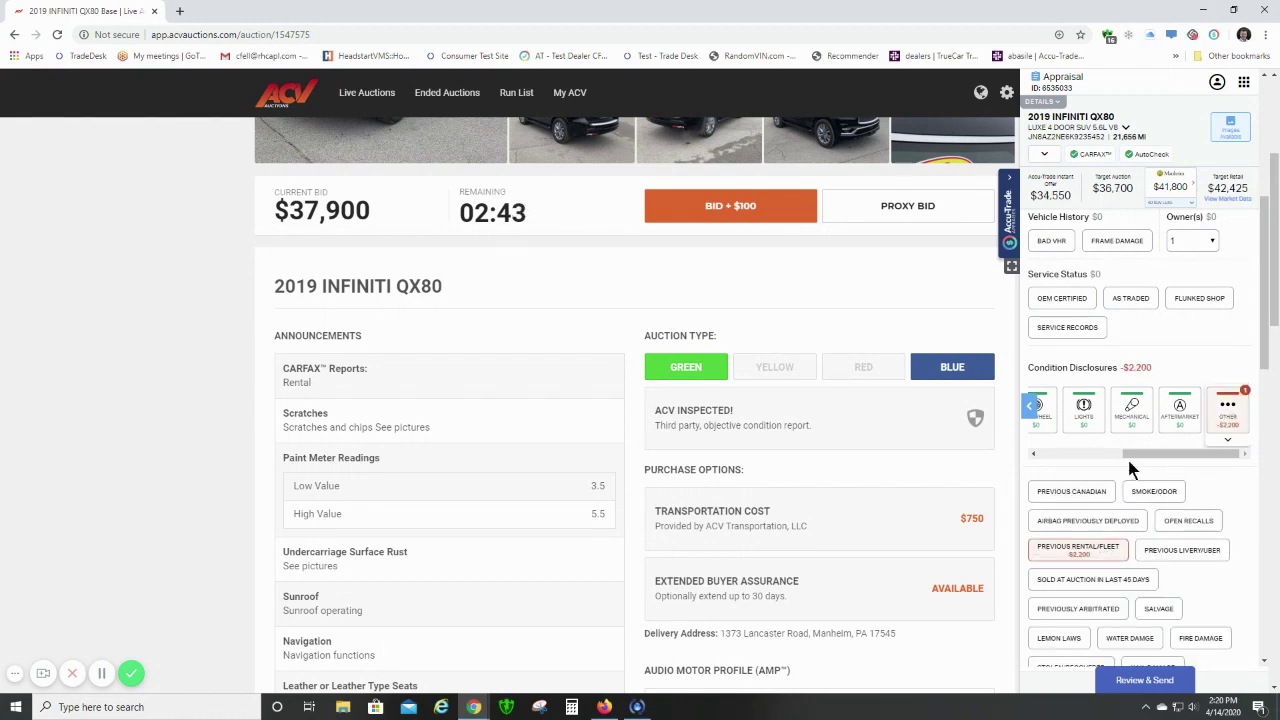
scroll(1127, 456, up, 4)
scroll(1127, 454, up, 3)
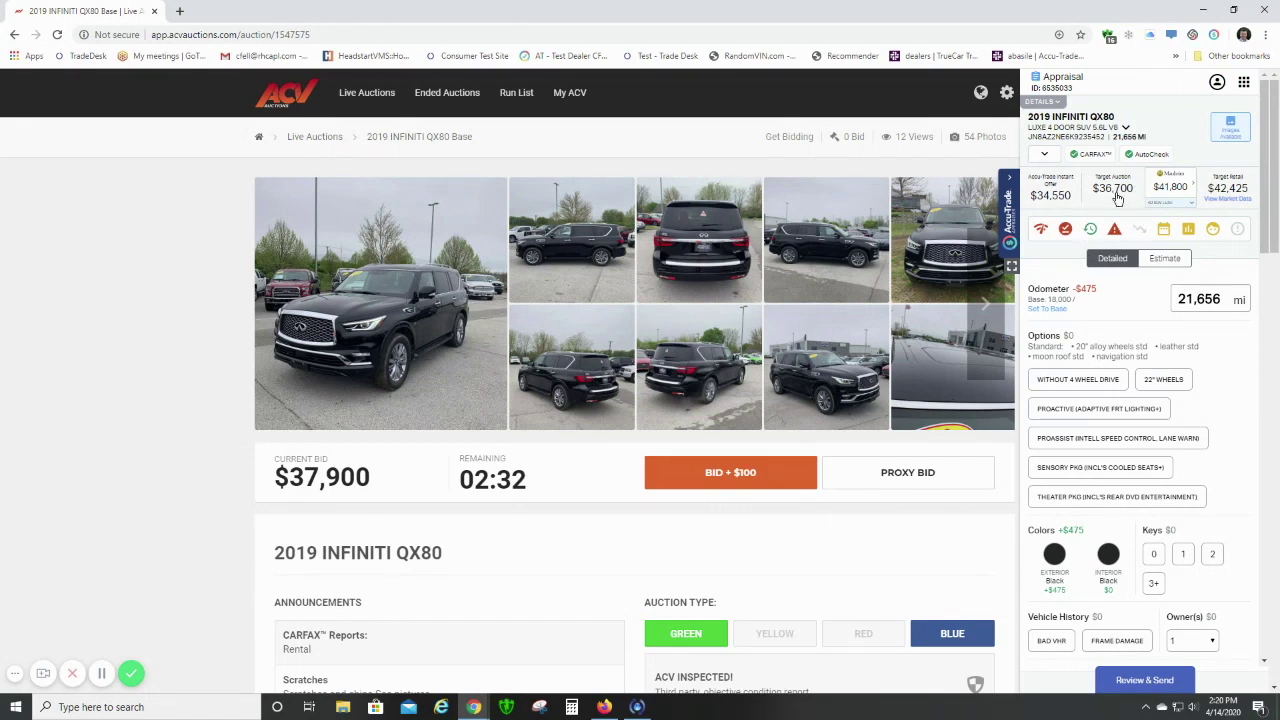
Copy the images available from the QX80's retail history into the appraisal gallery.
click(1230, 128)
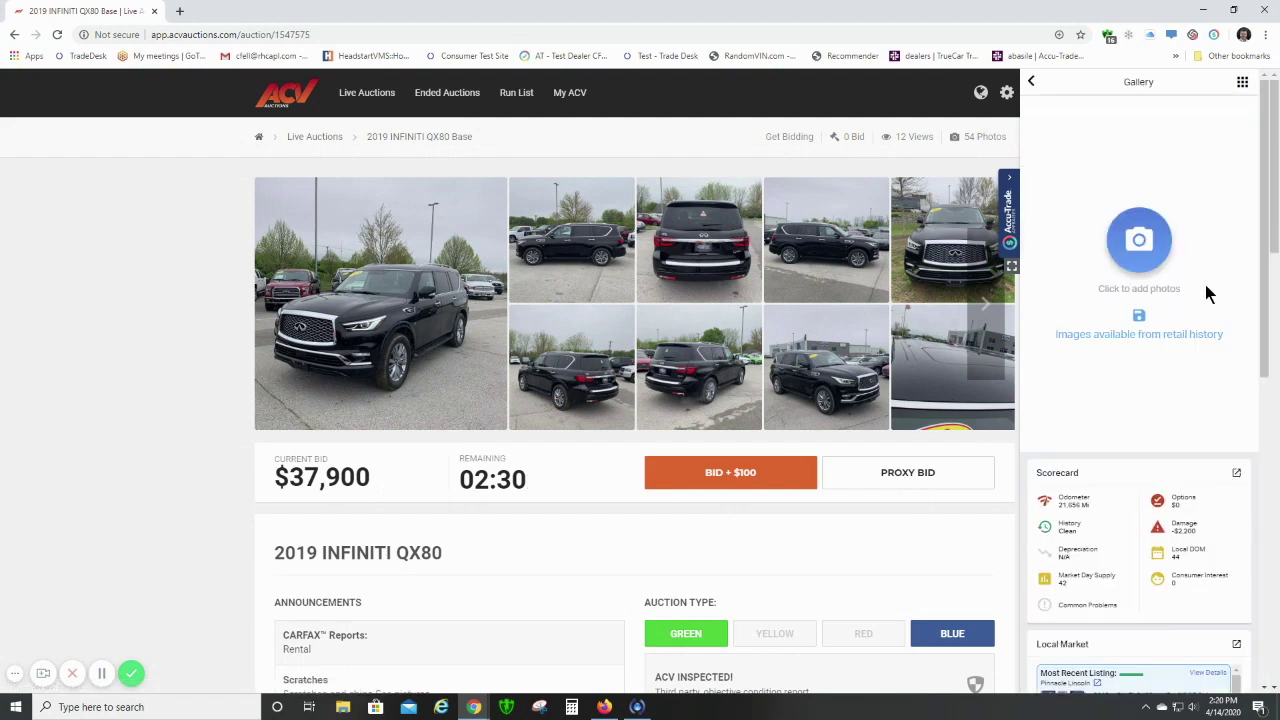
click(1198, 336)
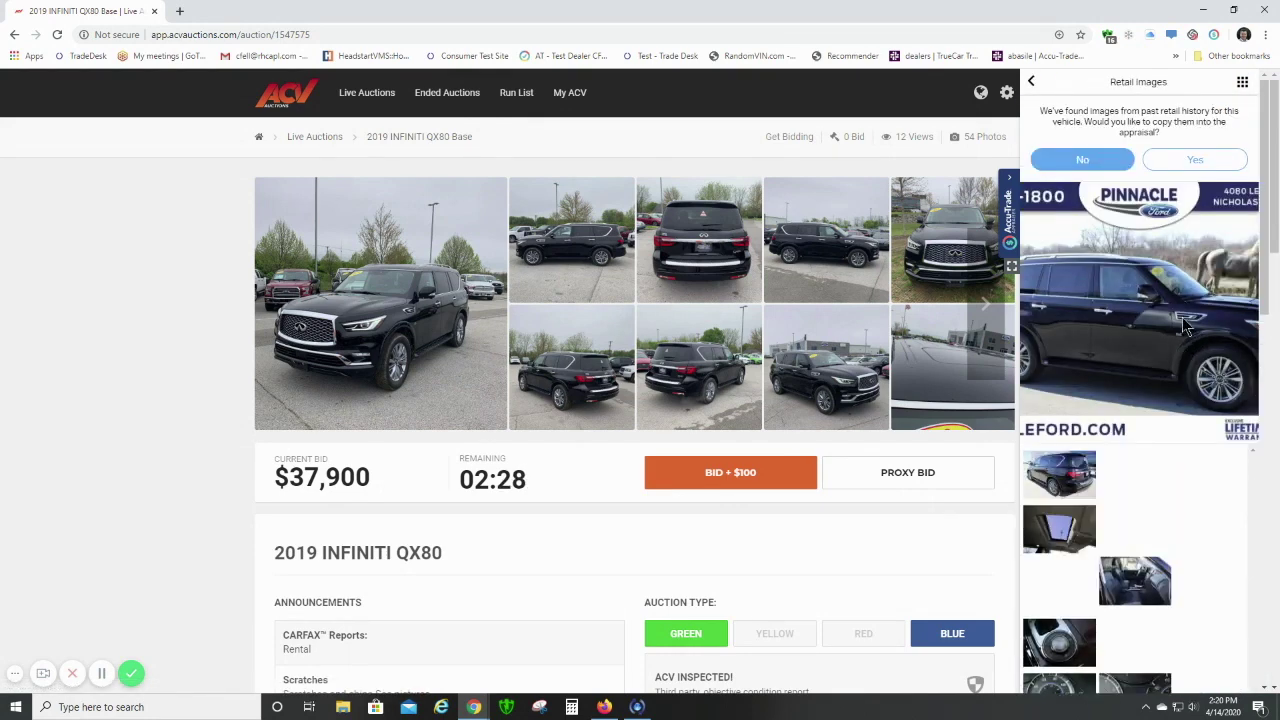
click(1199, 160)
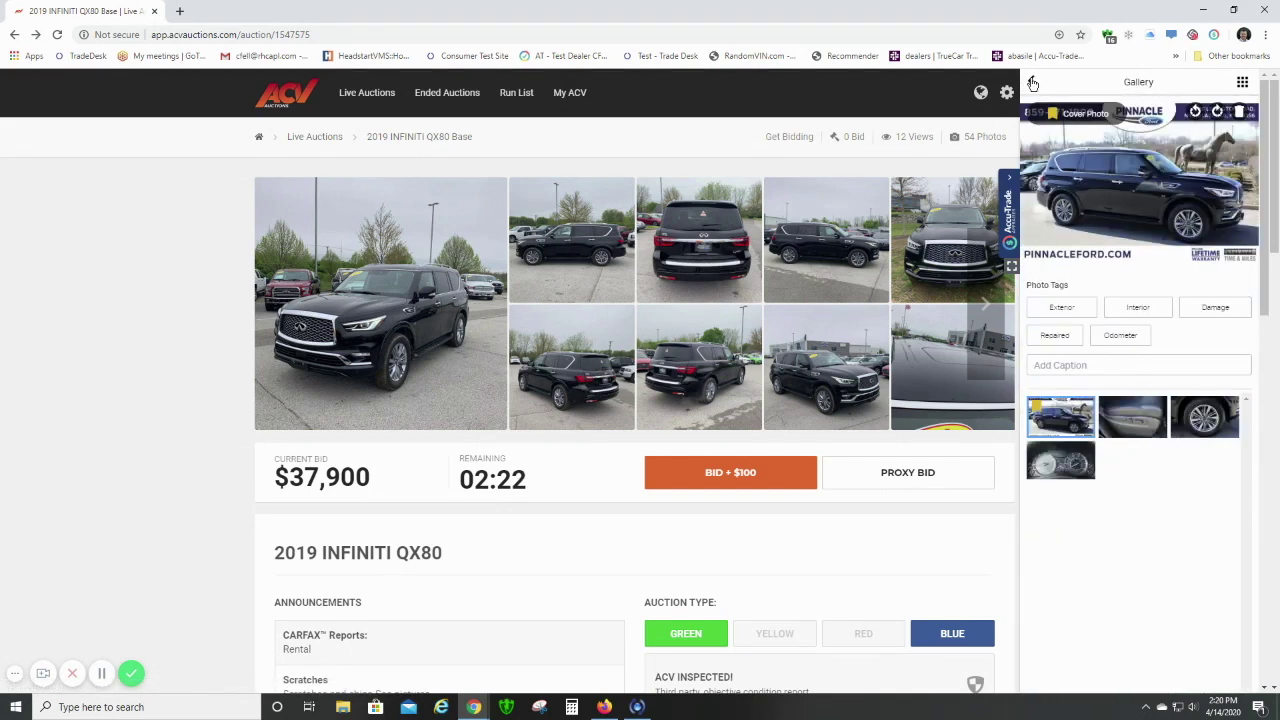
click(1033, 84)
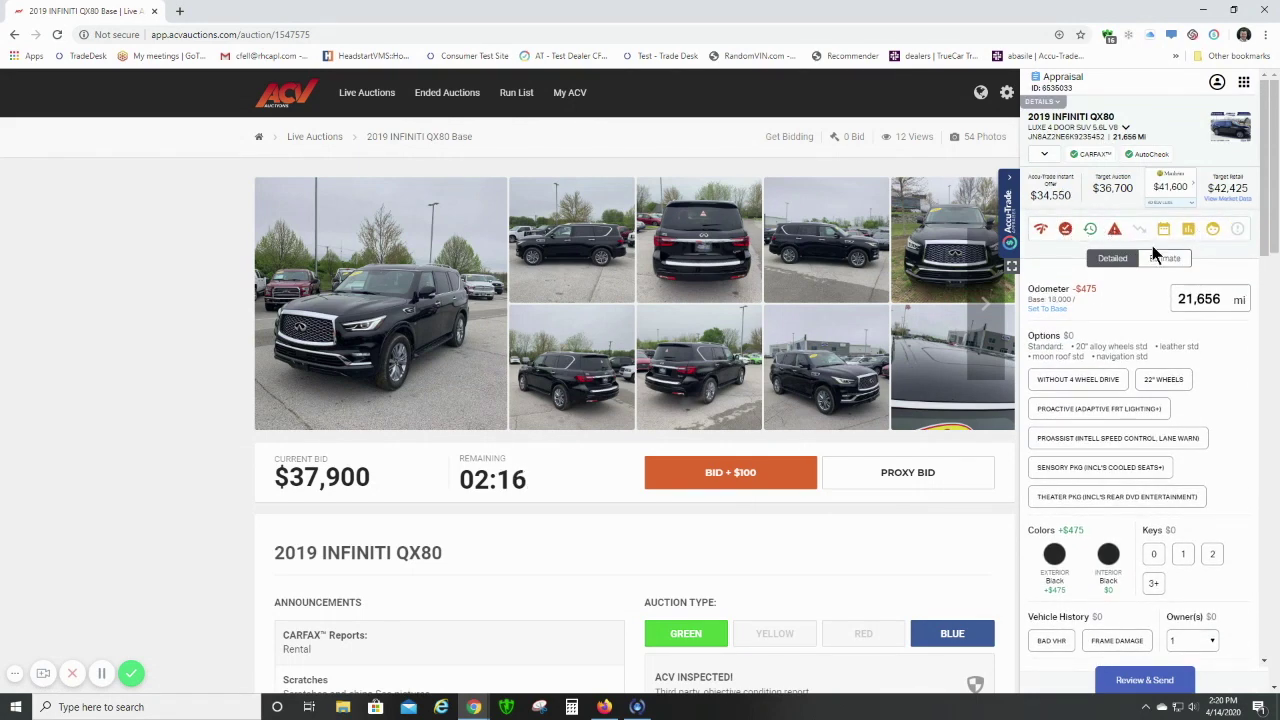
scroll(1138, 258, down, 1)
scroll(1138, 258, down, 1)
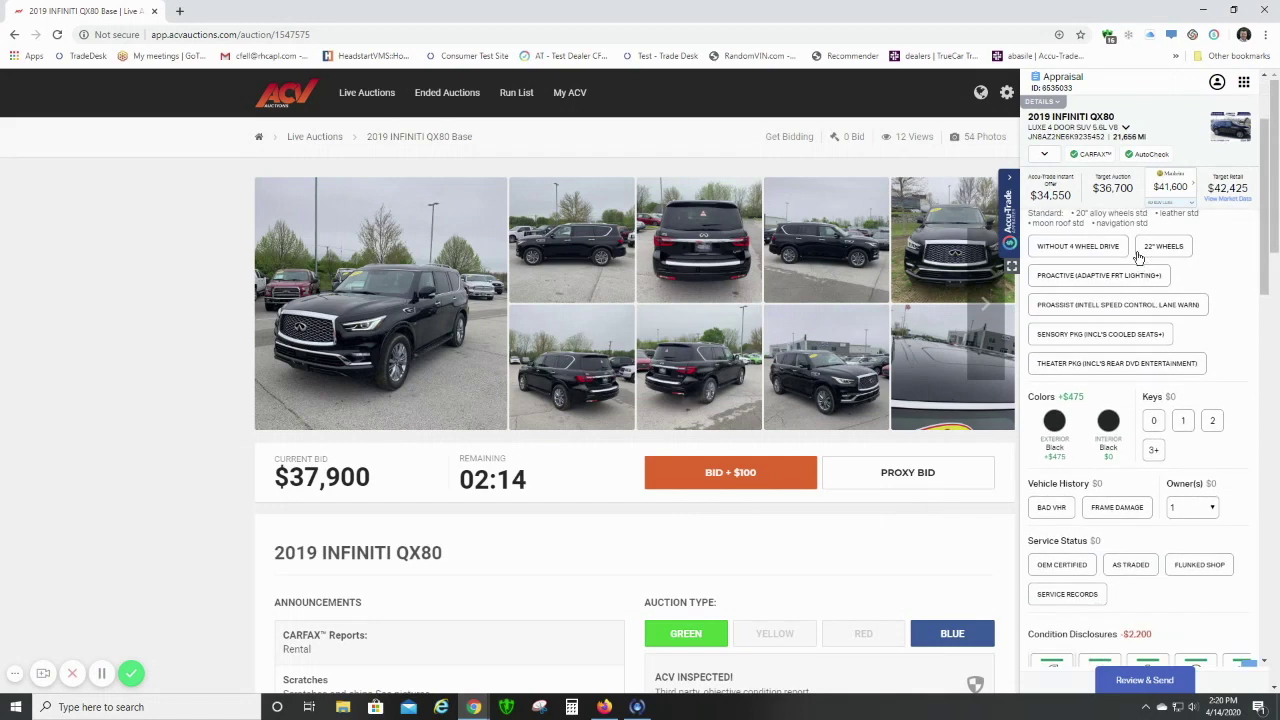
scroll(1138, 258, down, 1)
scroll(1138, 258, down, 1)
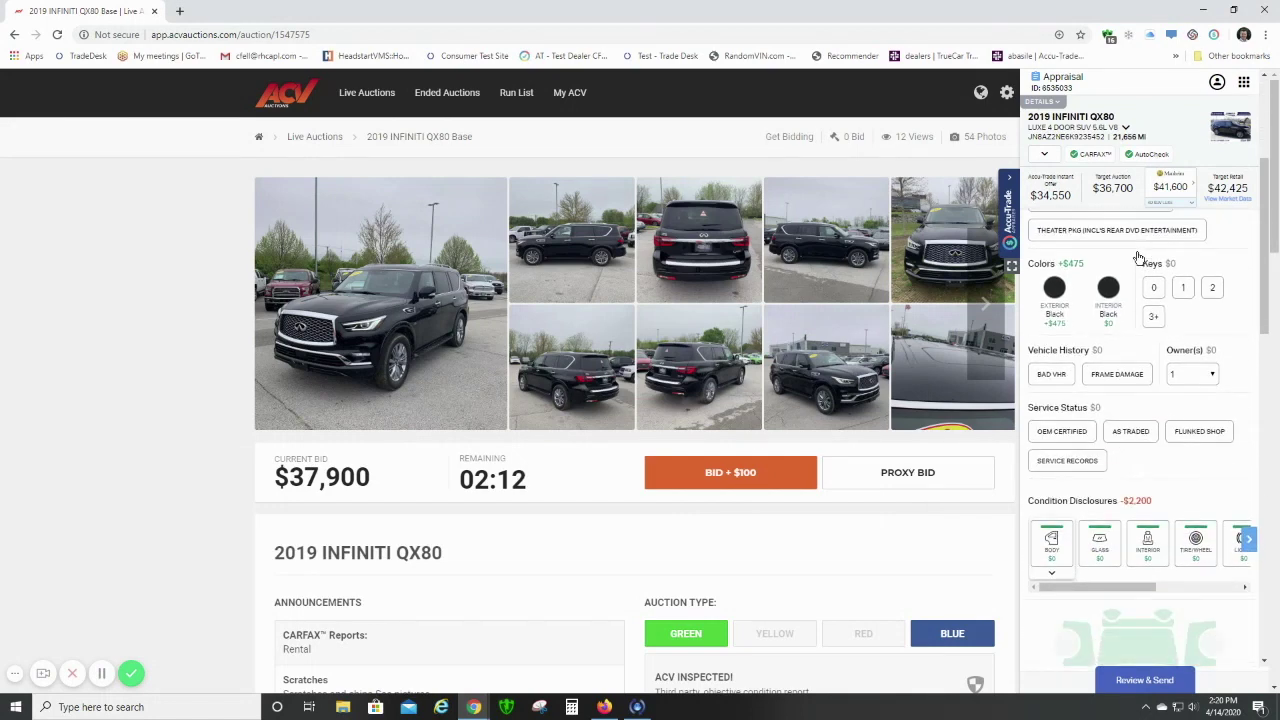
scroll(1138, 258, down, 3)
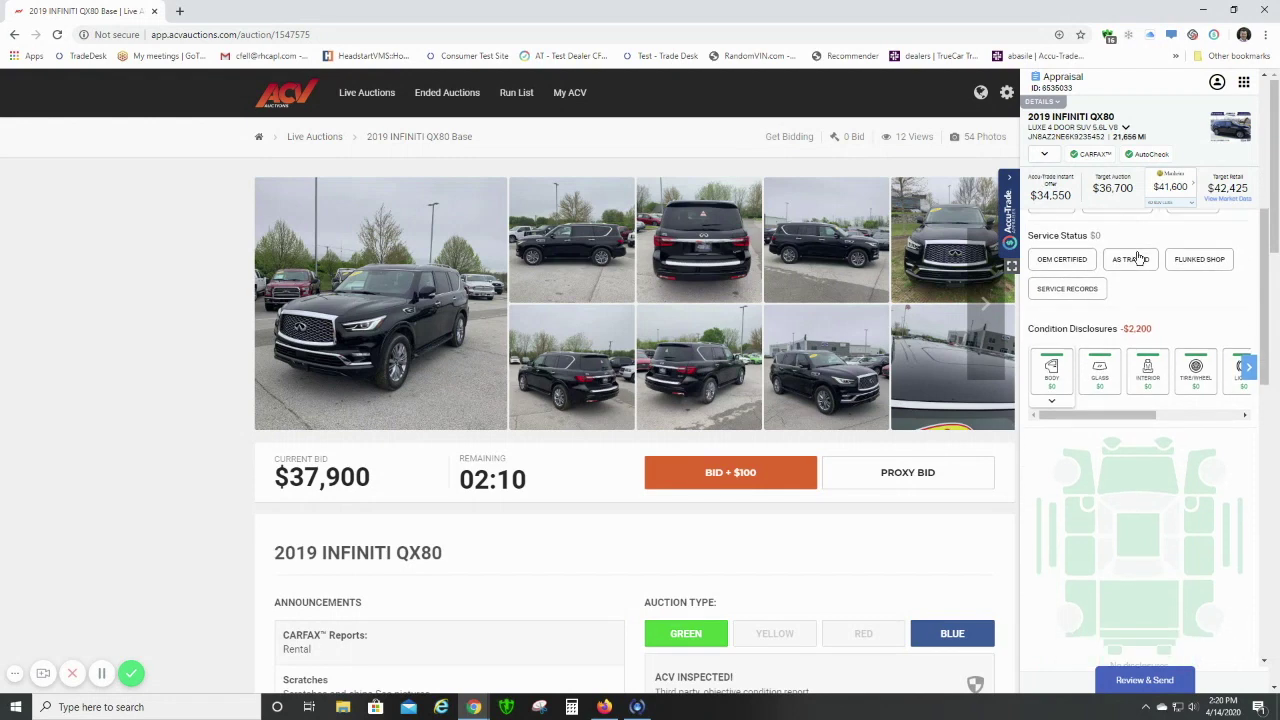
scroll(1138, 258, down, 2)
scroll(1138, 258, up, 2)
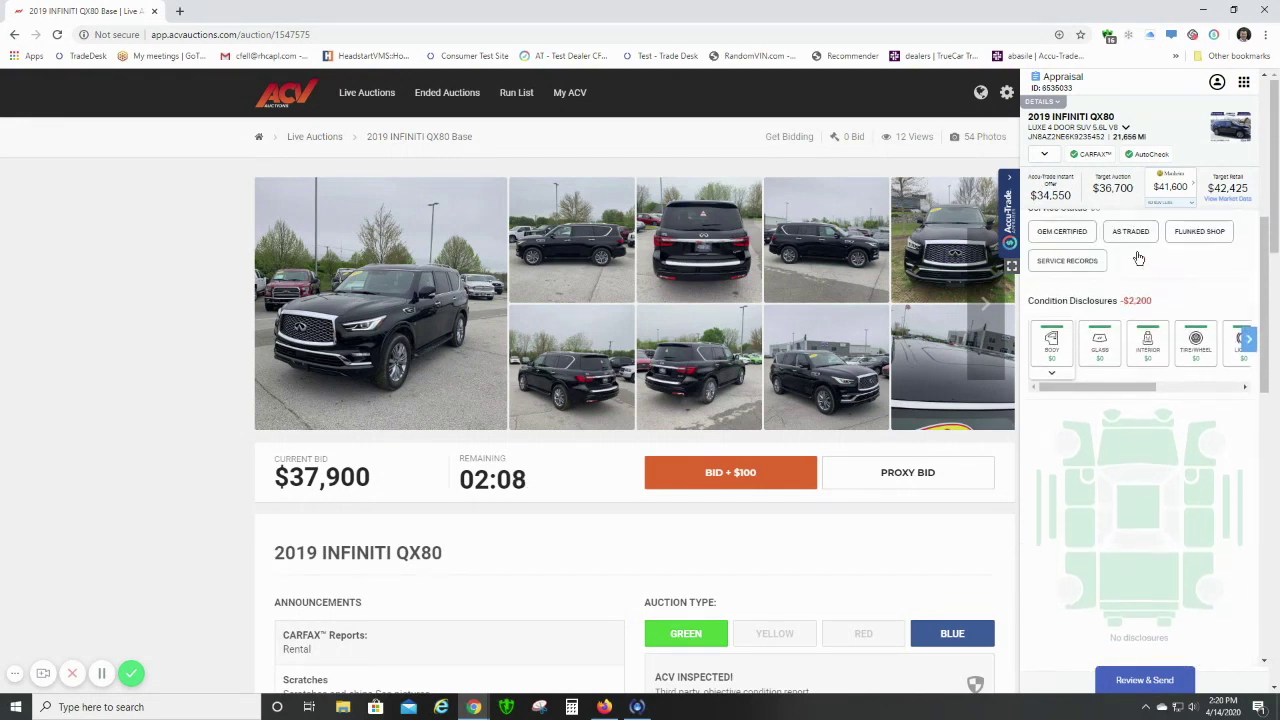
scroll(1138, 258, down, 4)
scroll(1138, 258, down, 5)
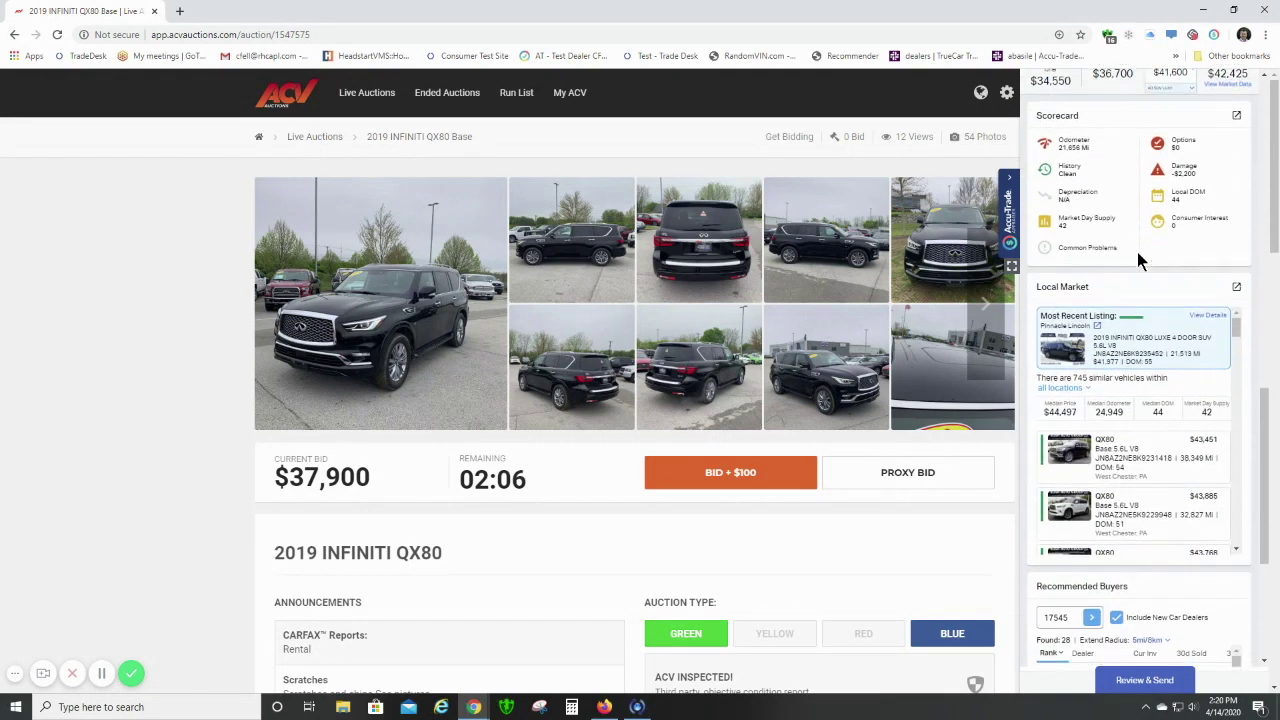
scroll(1120, 366, down, 1)
scroll(1121, 372, up, 1)
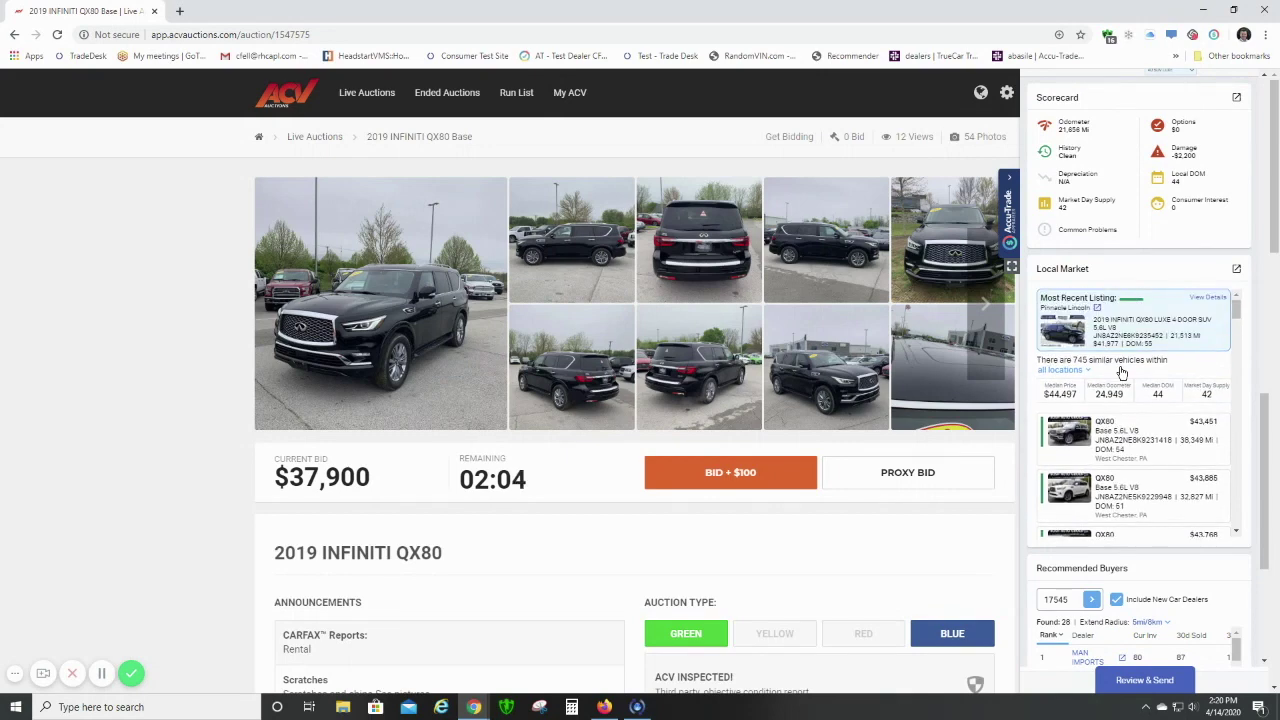
scroll(1097, 322, up, 10)
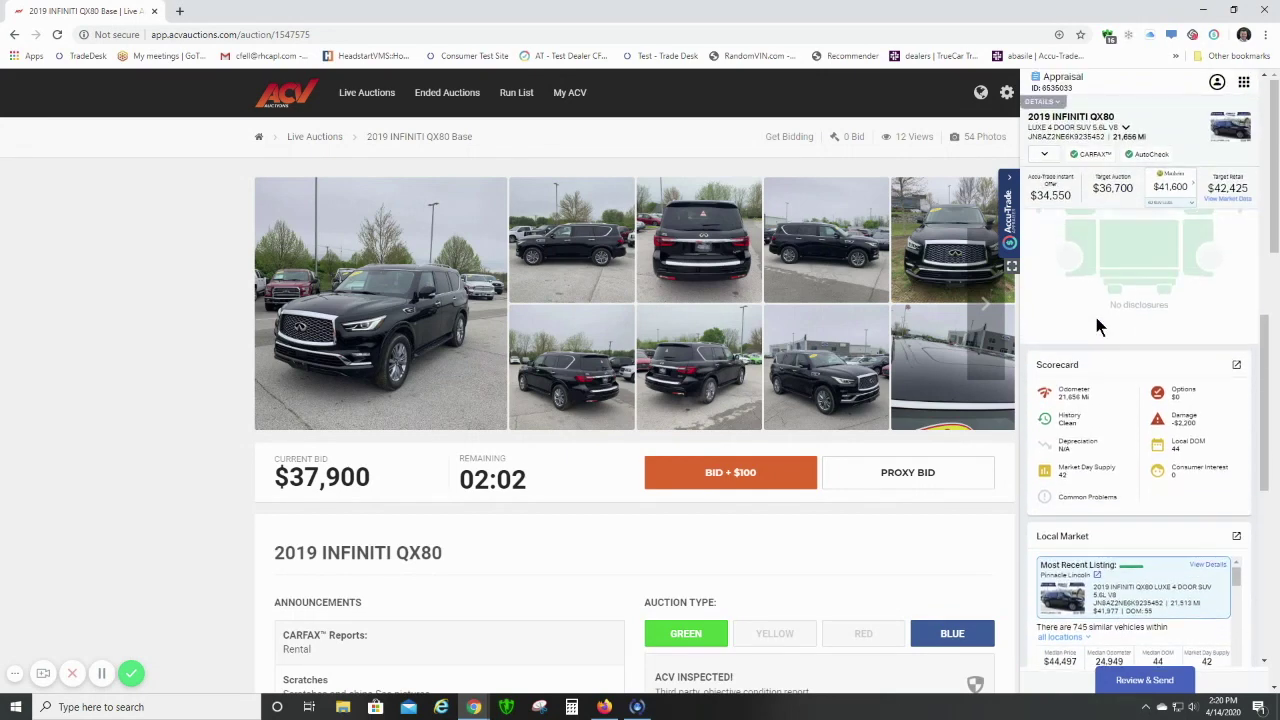
scroll(1095, 318, up, 5)
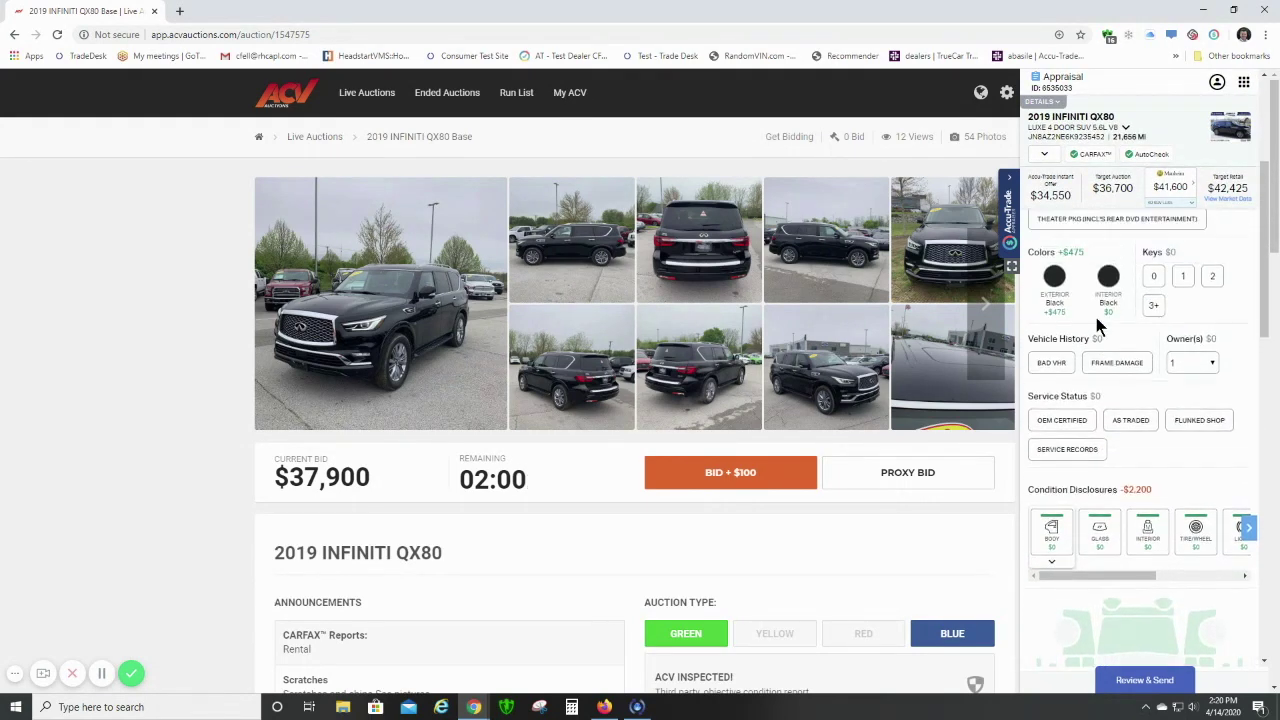
click(372, 103)
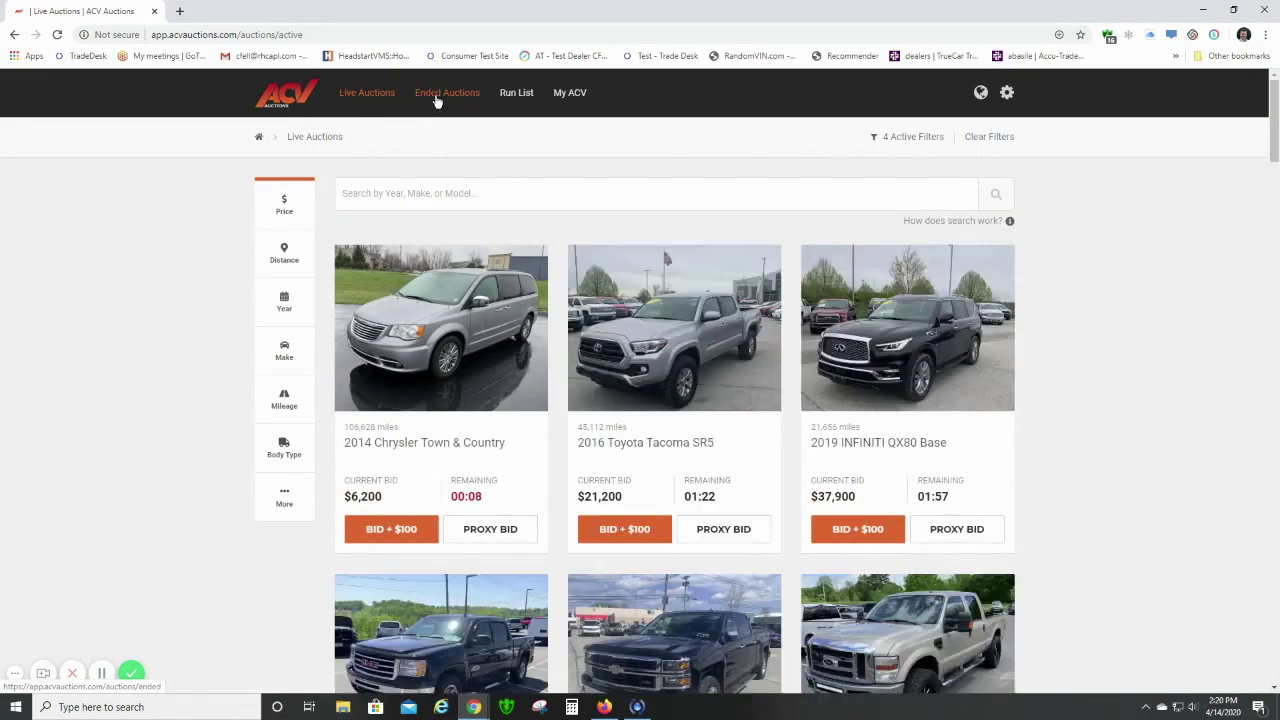
Go back to the Live Auctions list showing the 2017 Honda Civic LX and Chrysler.
scroll(440, 101, down, 1)
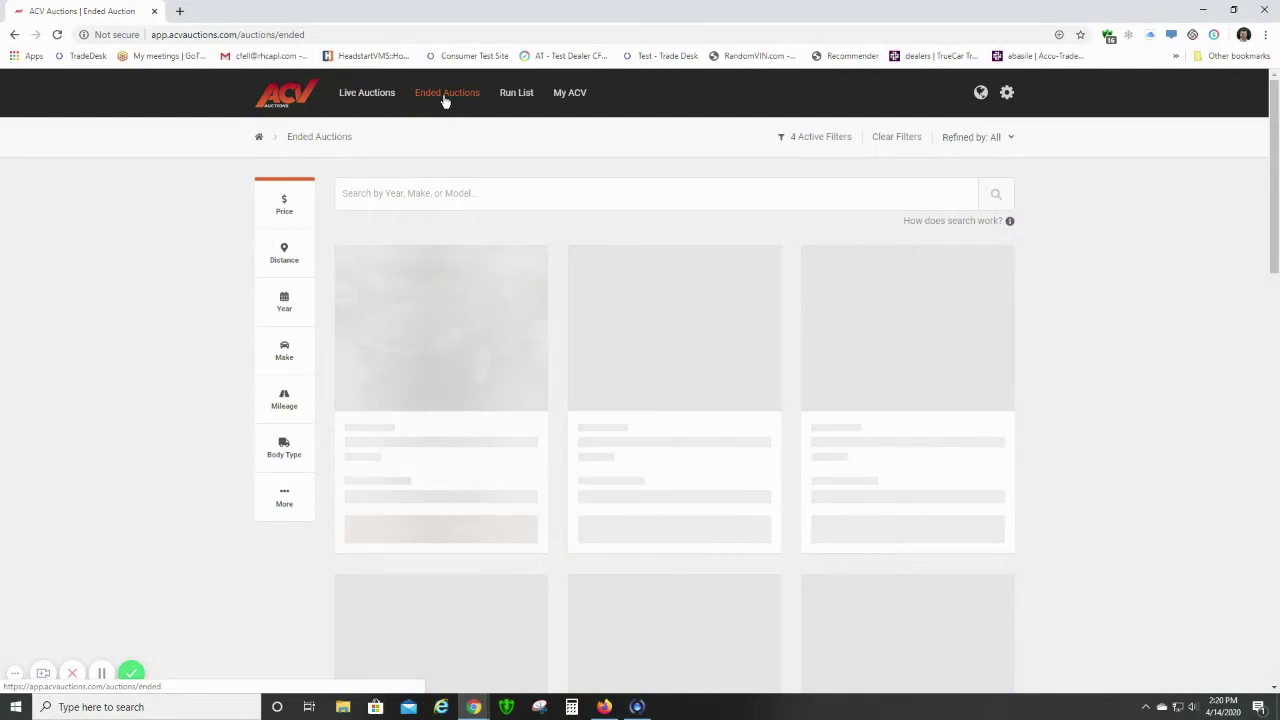
click(372, 103)
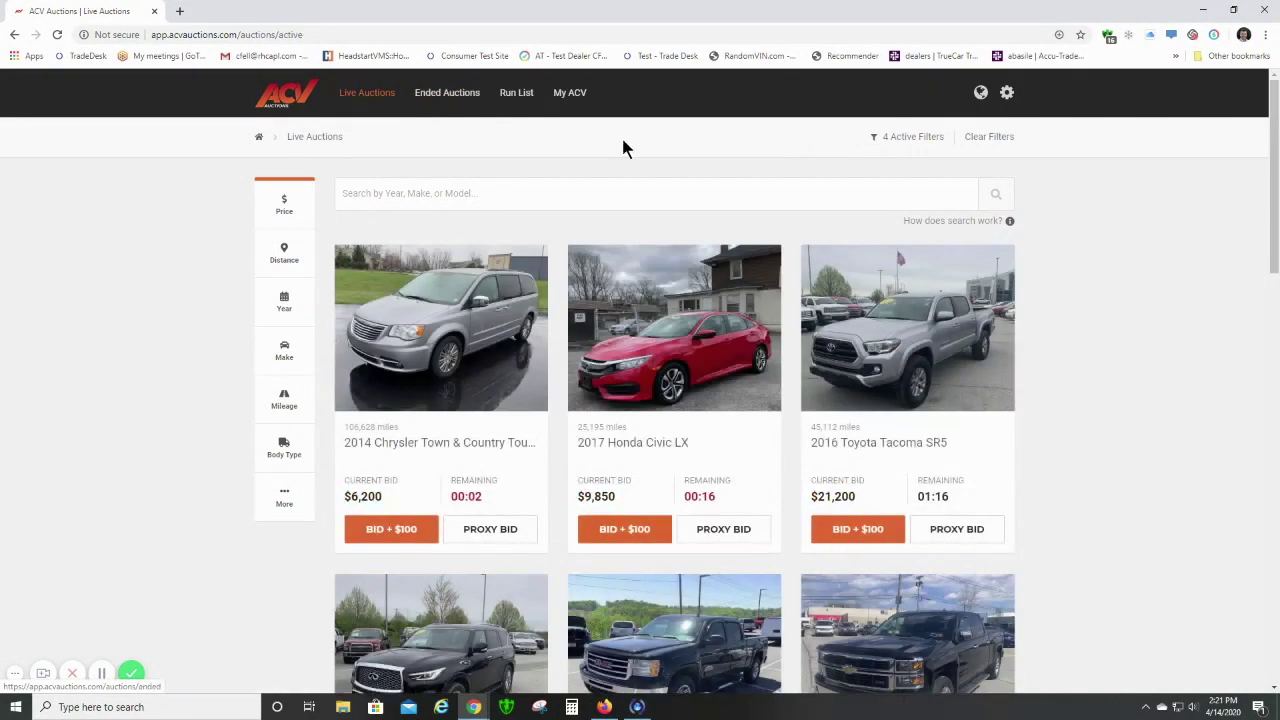